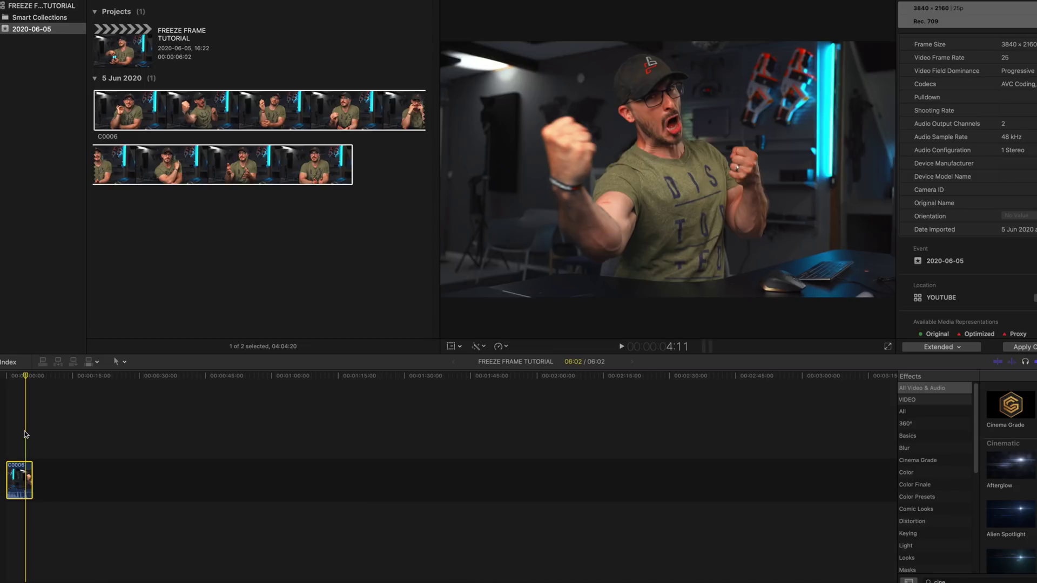
# Freeze the raised-fists frame with Option-F and play the result back
pyautogui.hotkey('alt', 'f')
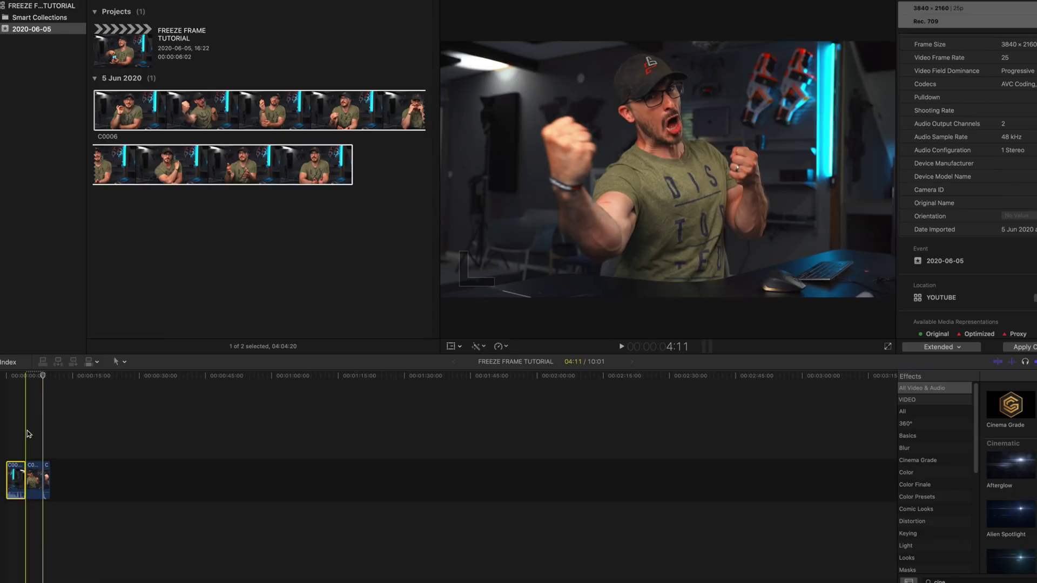
pyautogui.press('space')
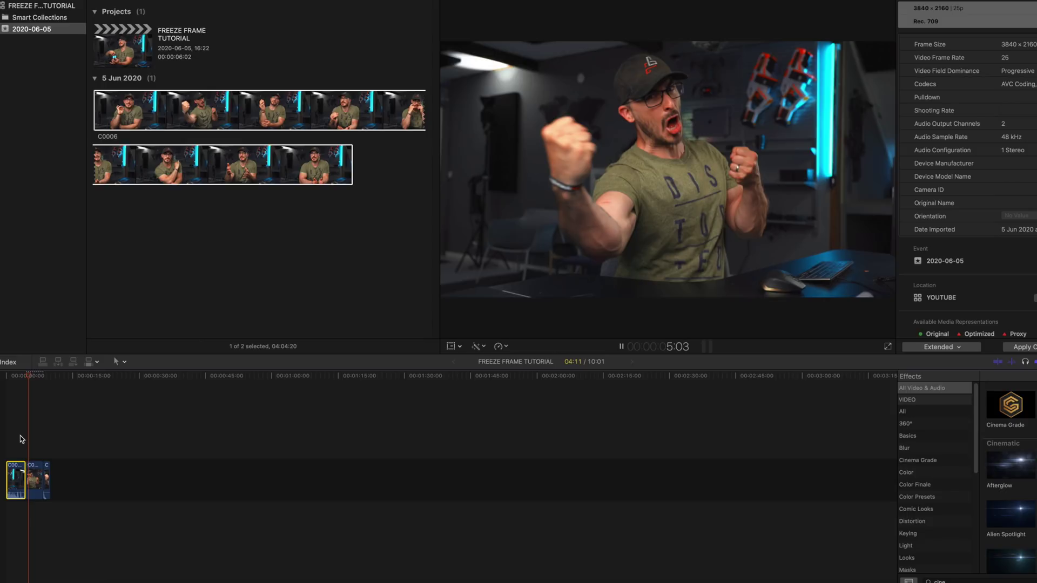
pyautogui.press('space')
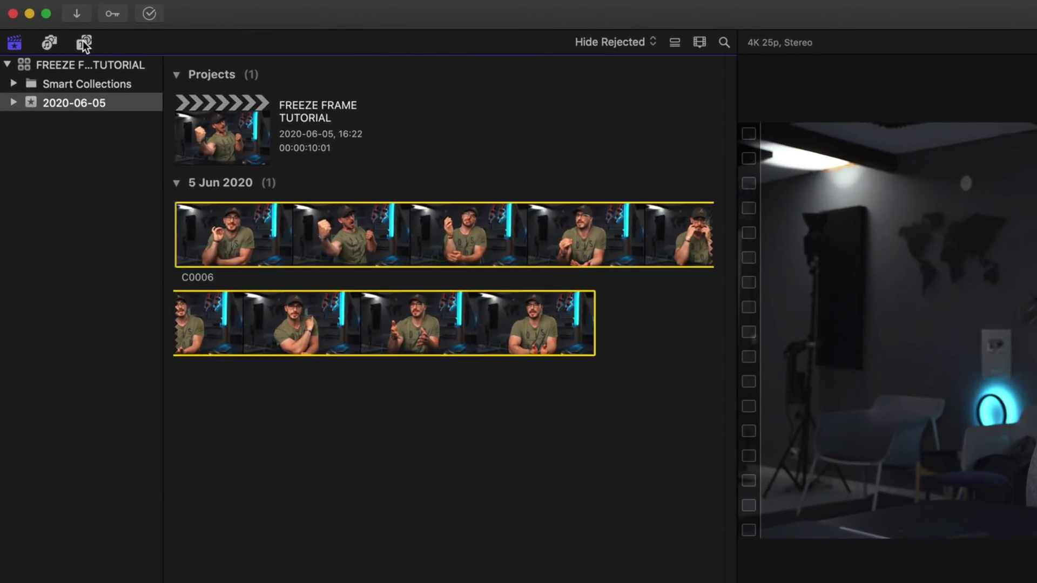
# Drag the mFreezeFrame Action 08 title from the Titles and Generators browser above the freeze frame
pyautogui.click(83, 41)
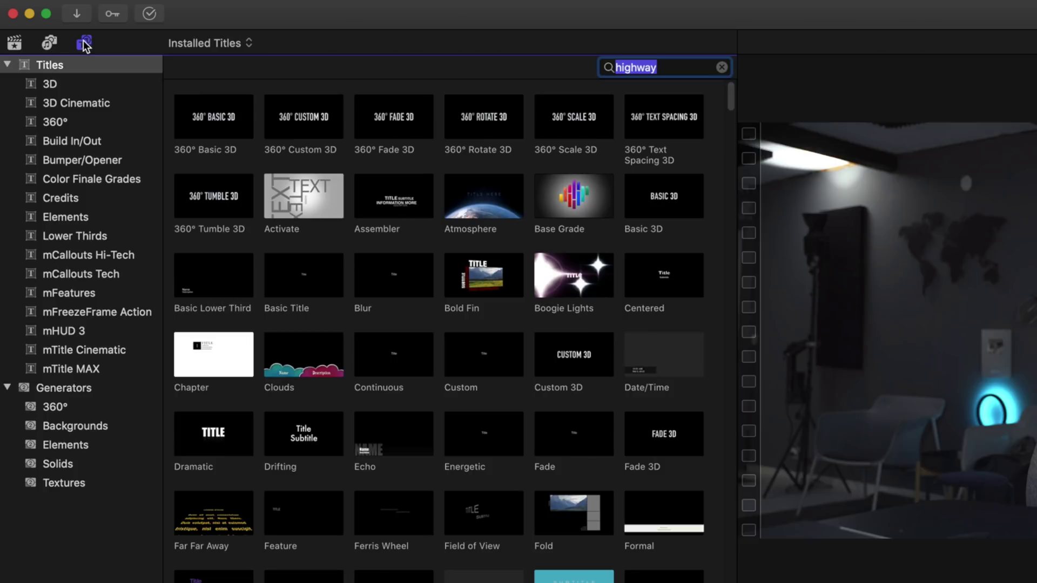
pyautogui.click(117, 309)
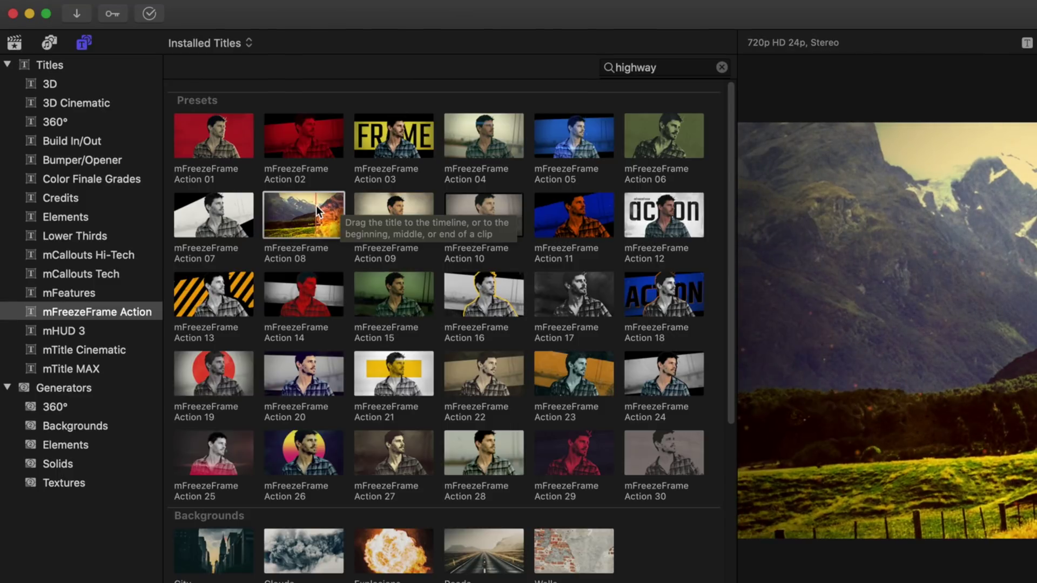
pyautogui.moveTo(321, 205); pyautogui.dragTo(66, 351)
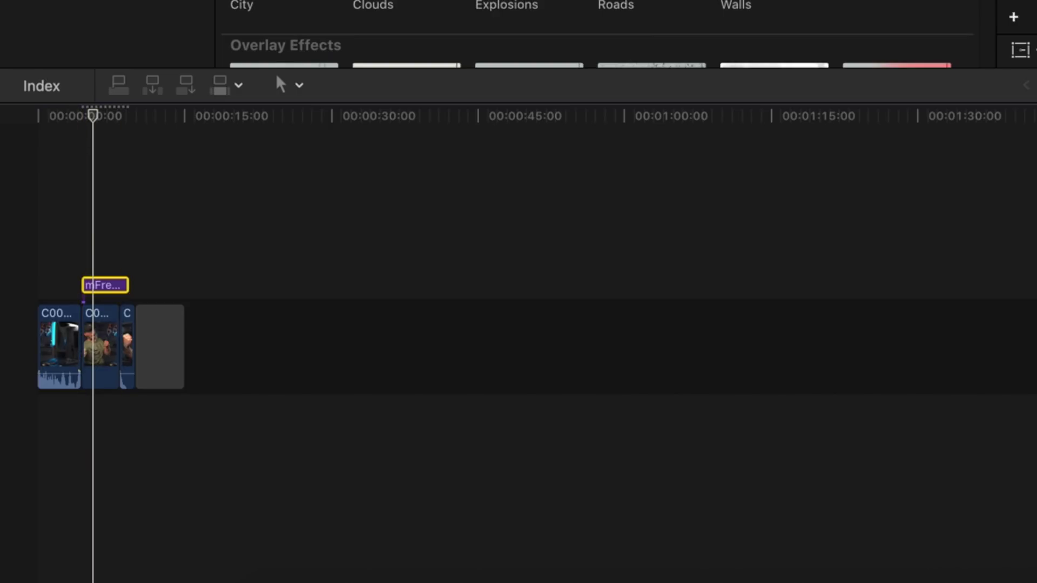
# Snap the Action 08 title's start to the freeze frame's start and preview the fiery effect
pyautogui.click(81, 115)
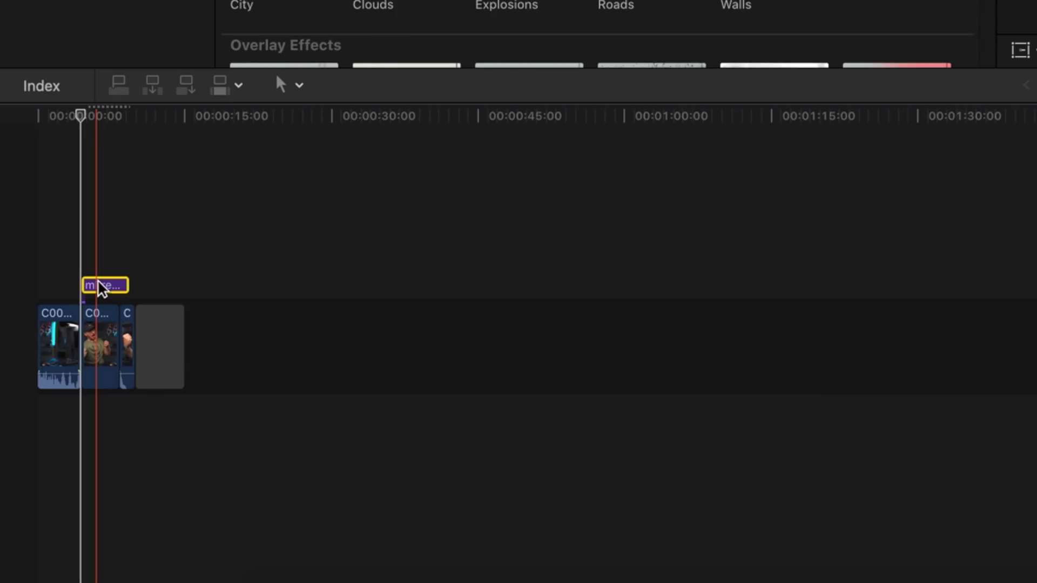
pyautogui.press(',')
pyautogui.press(',')
pyautogui.press(',')
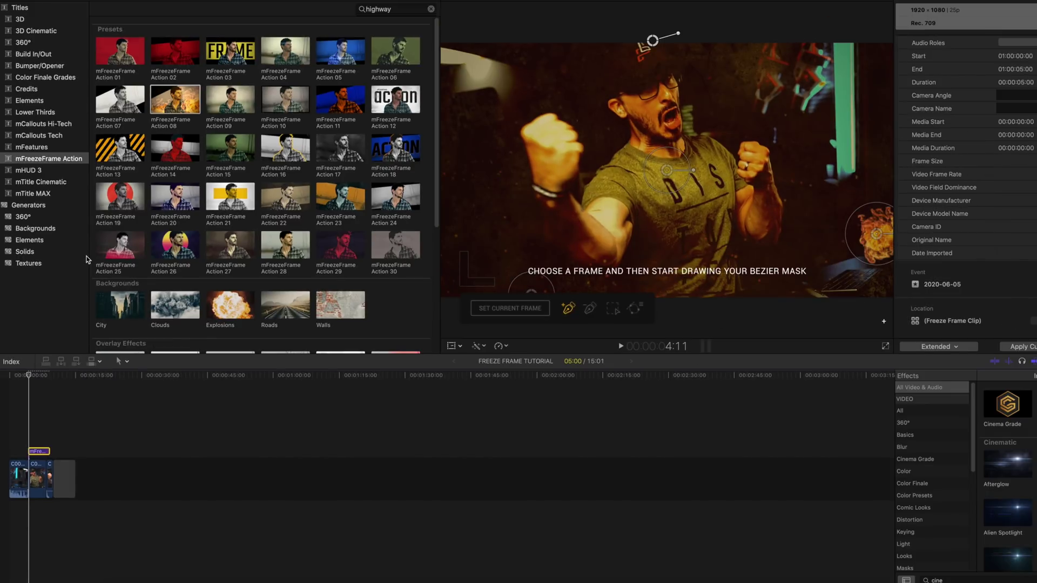
pyautogui.press('space')
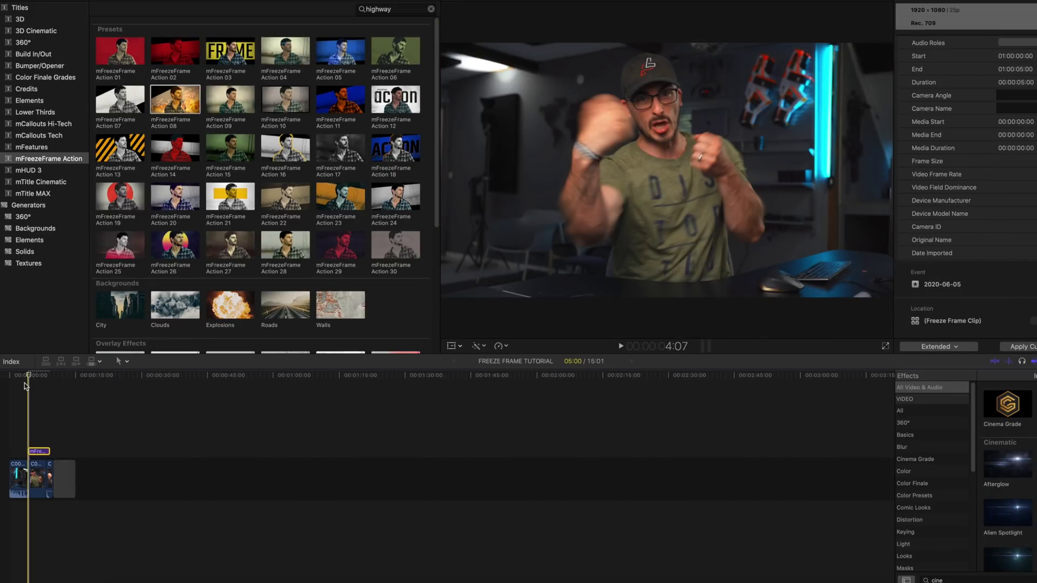
pyautogui.press('space')
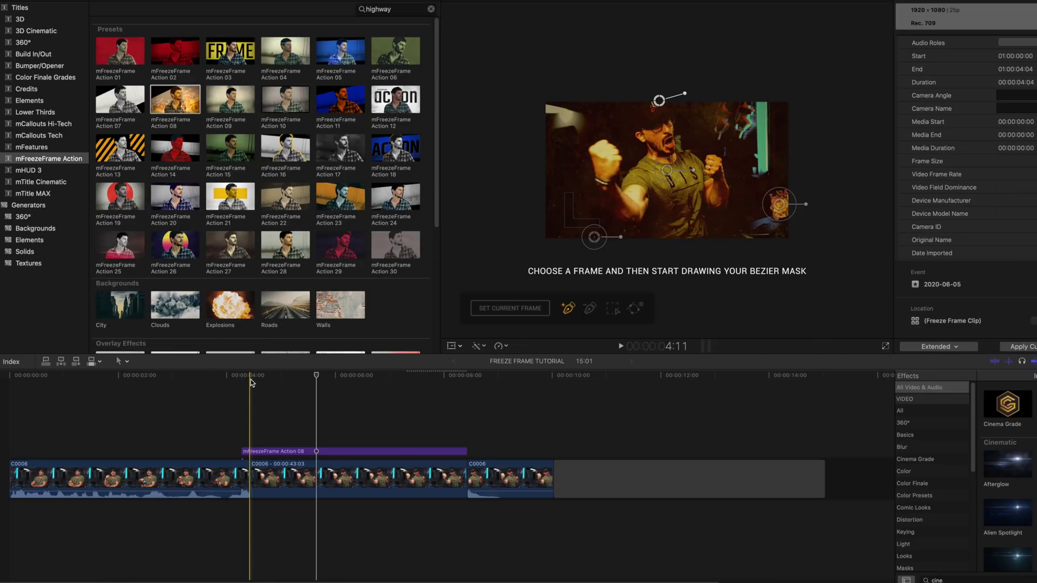
# Select the Action 08 title at about 4 seconds and set it as the mask's current frame
pyautogui.click(251, 382)
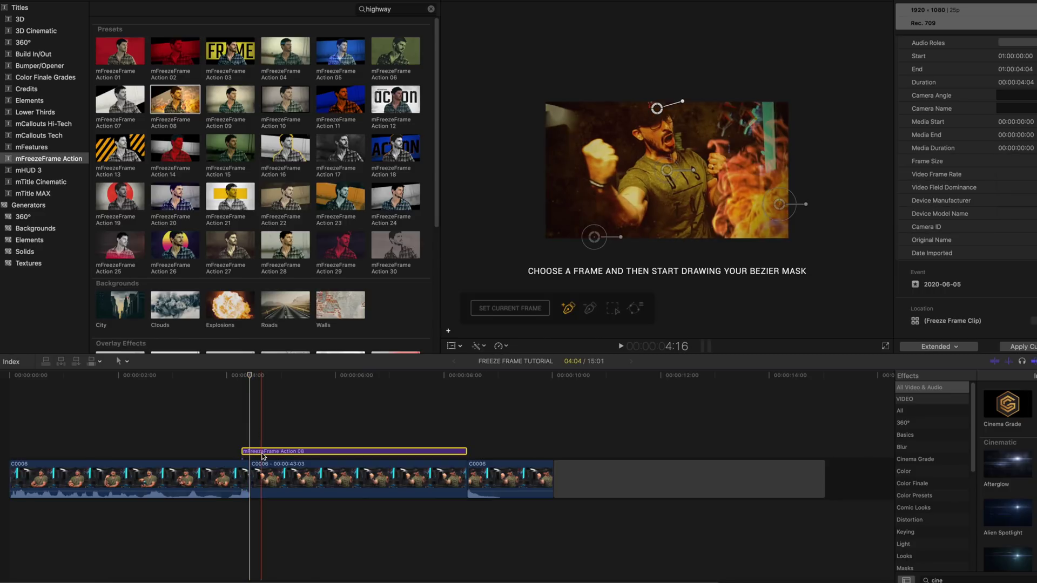
pyautogui.click(264, 452)
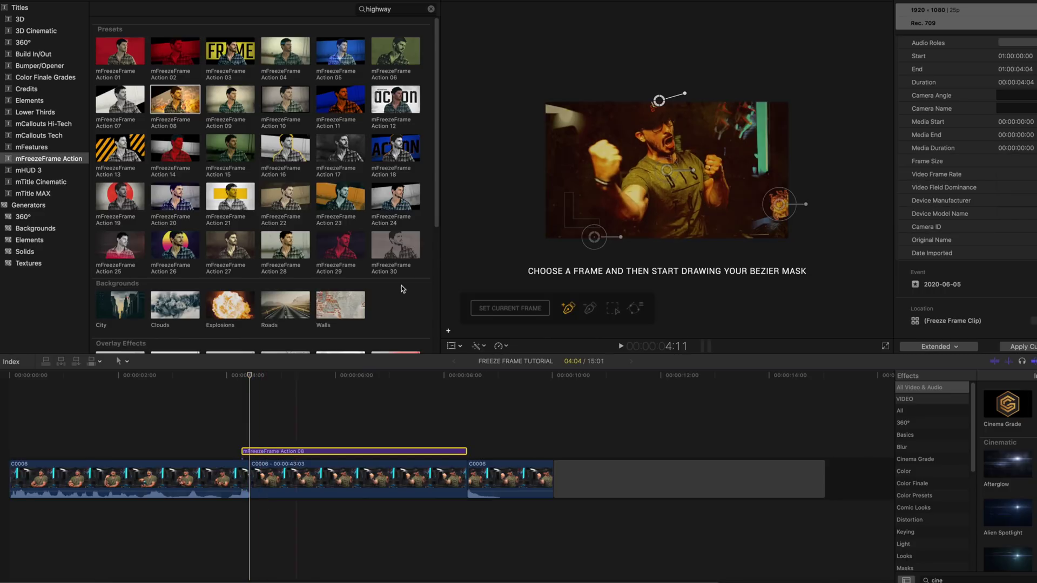
pyautogui.click(533, 309)
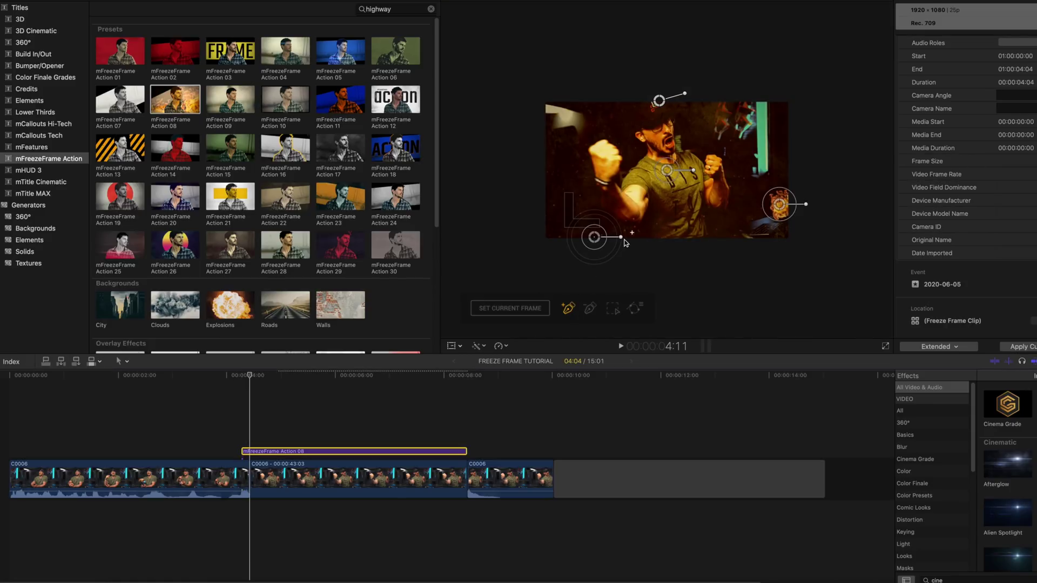
# Trace a closed Bezier mask around the man's fist, head and body, then preview it
pyautogui.click(625, 243)
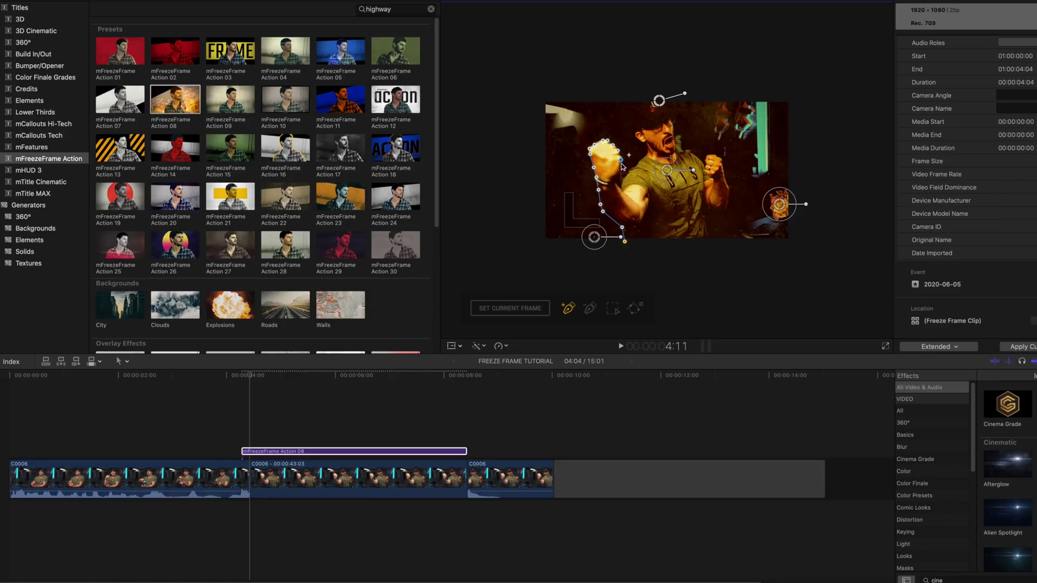
pyautogui.moveTo(621, 172)
pyautogui.mouseDown()
pyautogui.moveTo(641, 131)
pyautogui.moveTo(707, 155)
pyautogui.moveTo(705, 208)
pyautogui.moveTo(625, 257)
pyautogui.mouseUp()
pyautogui.click(625, 259)
pyautogui.click(625, 242)
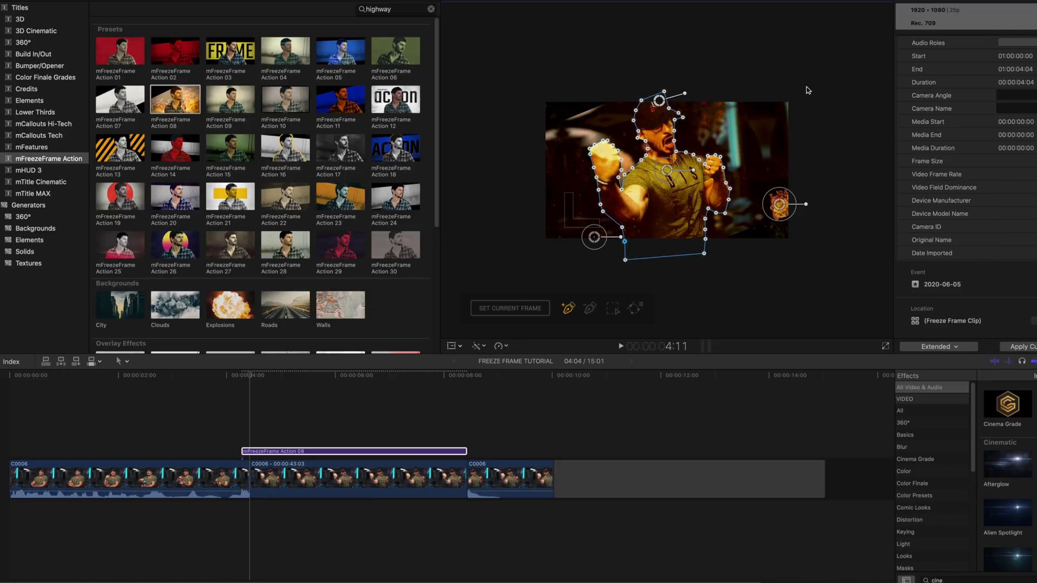
pyautogui.click(227, 421)
pyautogui.press('space')
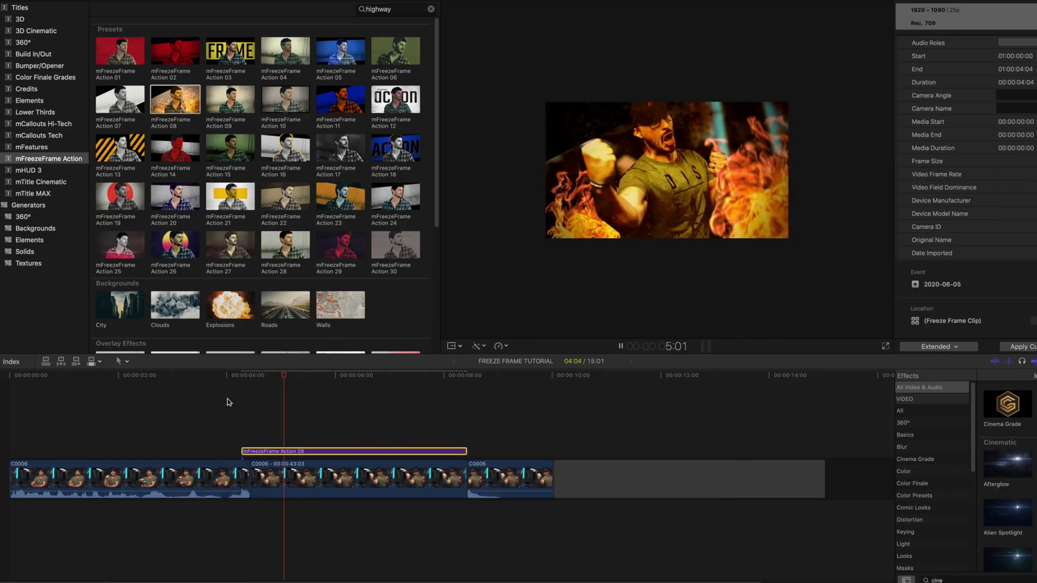
pyautogui.press('space')
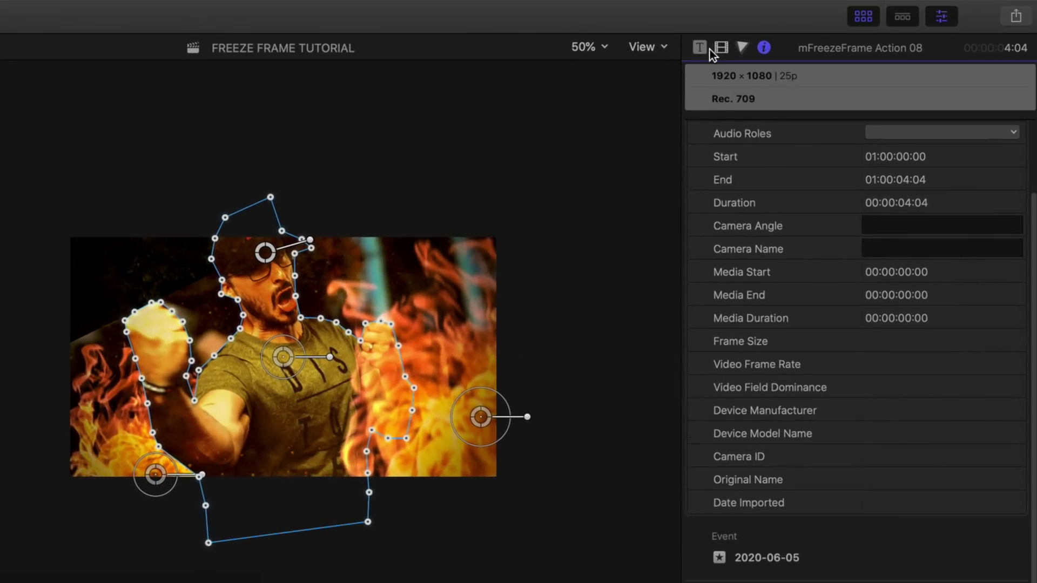
# Set the title's Mask Outline Range to 21,0 and Mask Blur Range to 3,47
pyautogui.click(905, 0)
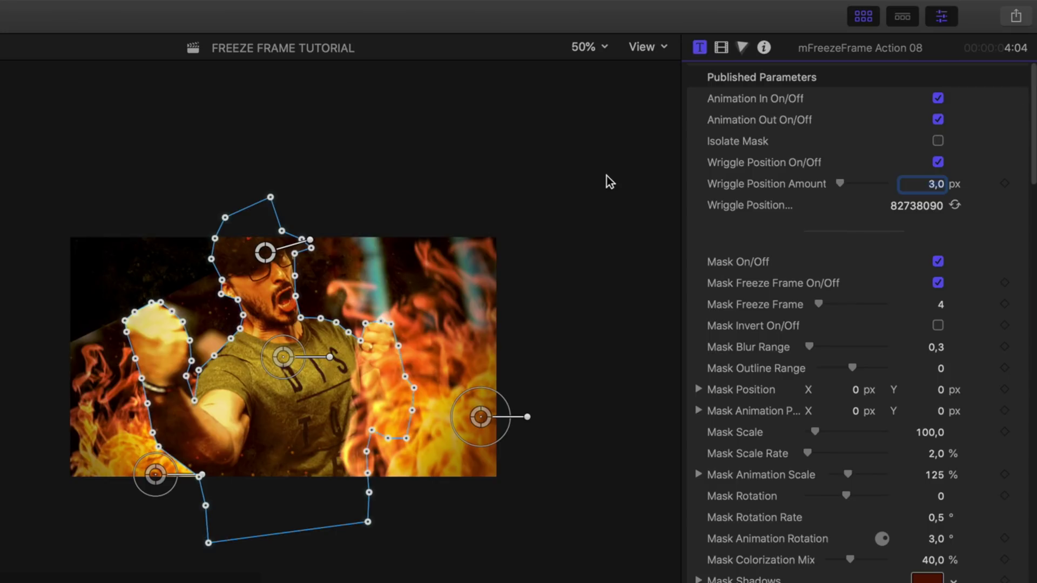
pyautogui.moveTo(809, 347); pyautogui.dragTo(804, 346)
pyautogui.click(852, 368)
pyautogui.moveTo(854, 371); pyautogui.dragTo(854, 370)
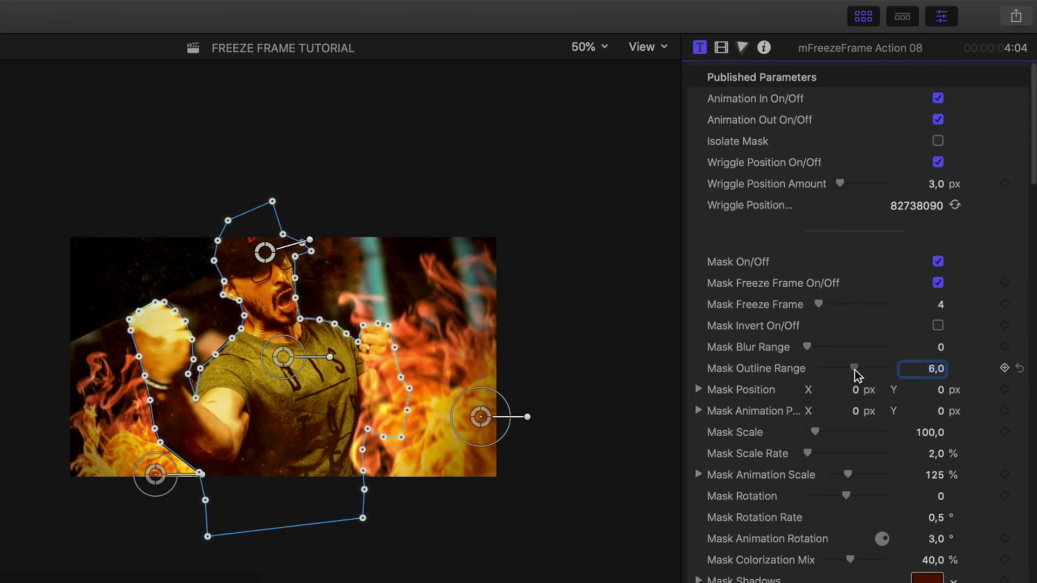
pyautogui.moveTo(855, 370); pyautogui.dragTo(861, 370)
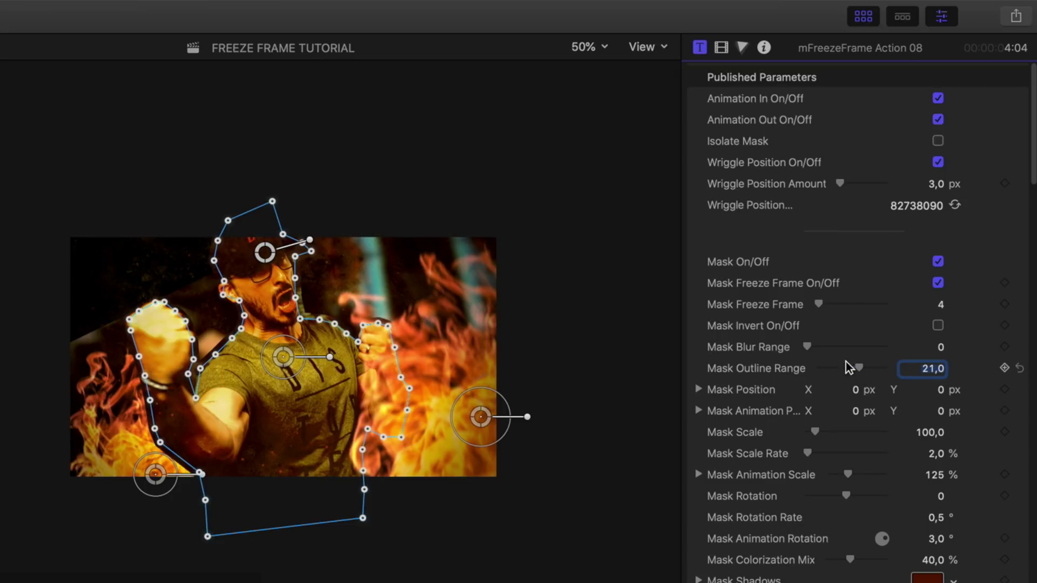
pyautogui.moveTo(808, 346); pyautogui.dragTo(835, 345)
# Shrink Mask Scale to 90,0, preview, and revert the Scale Rate to 2,0
pyautogui.scroll(-2, 960, 348)
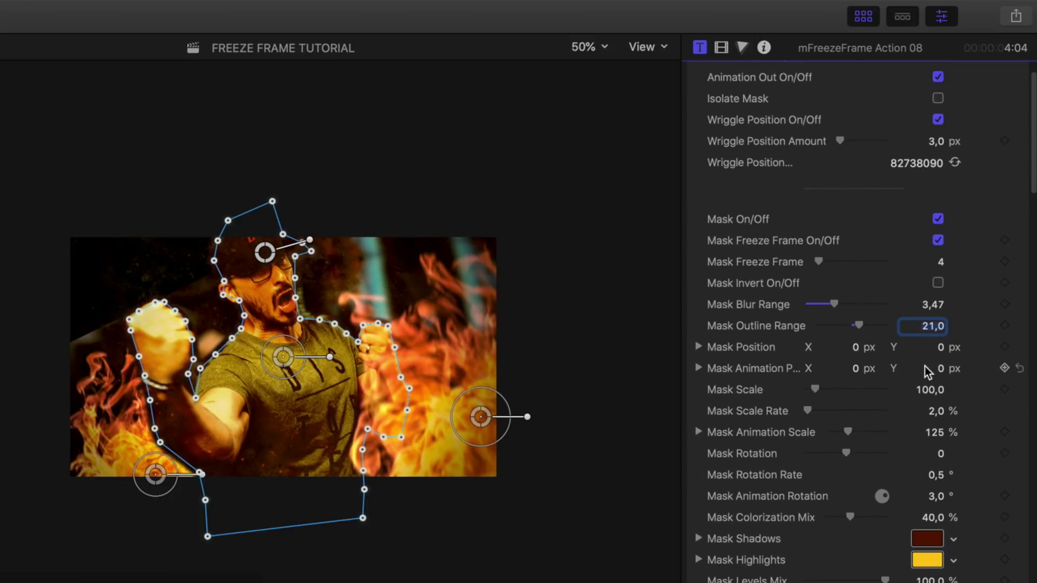
pyautogui.moveTo(818, 388); pyautogui.dragTo(817, 391)
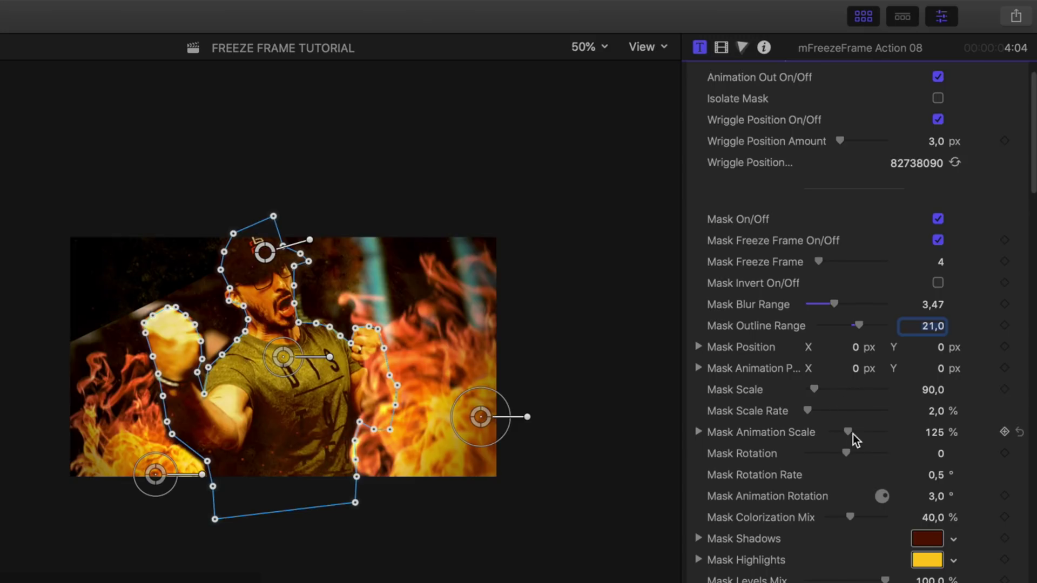
pyautogui.moveTo(812, 408); pyautogui.dragTo(814, 410)
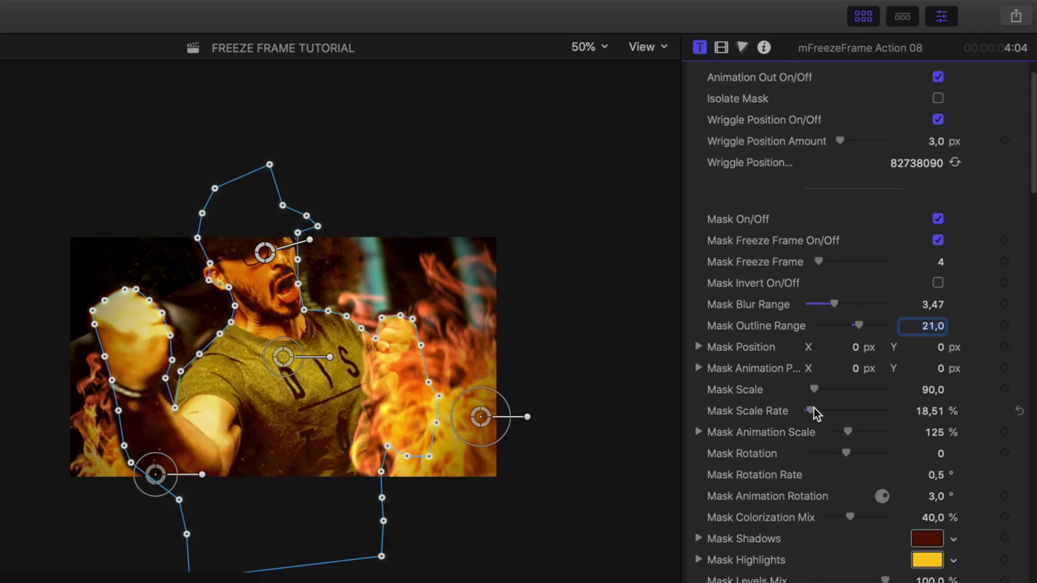
pyautogui.press('space')
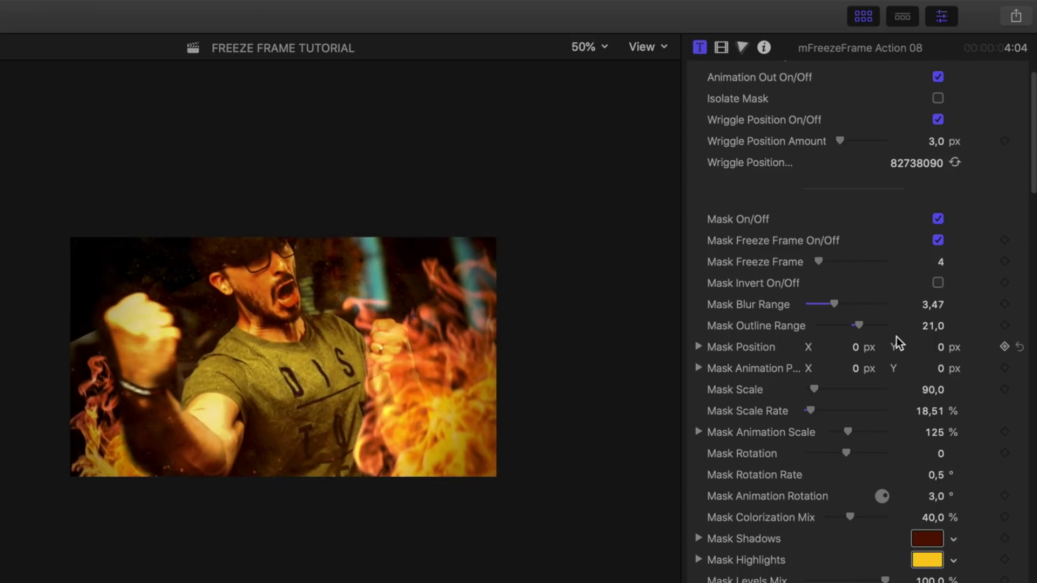
pyautogui.press('space')
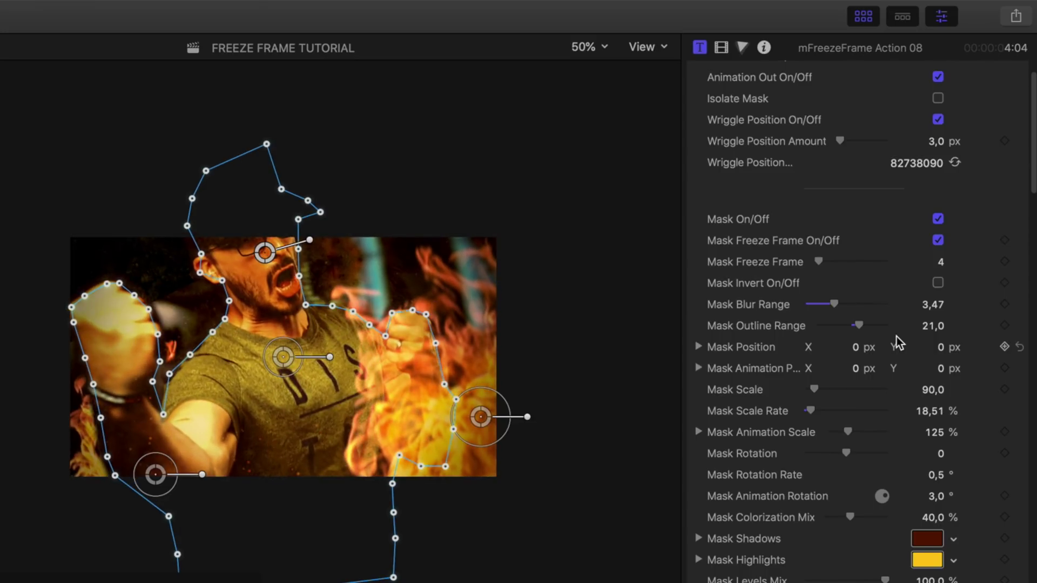
pyautogui.press('super+z')
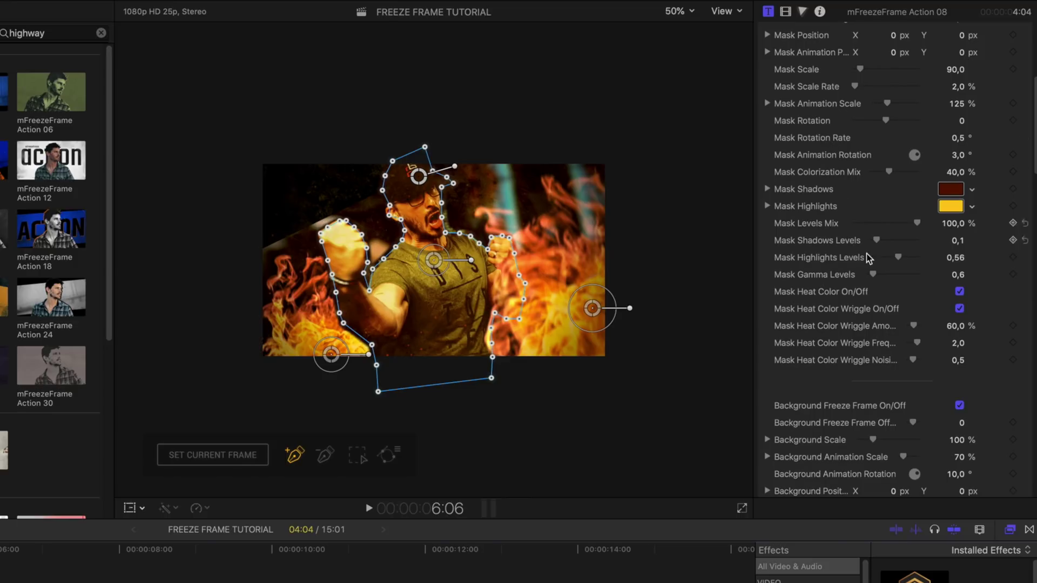
# Turn Mask Heat Color back on for the Action 08 title
pyautogui.click(960, 292)
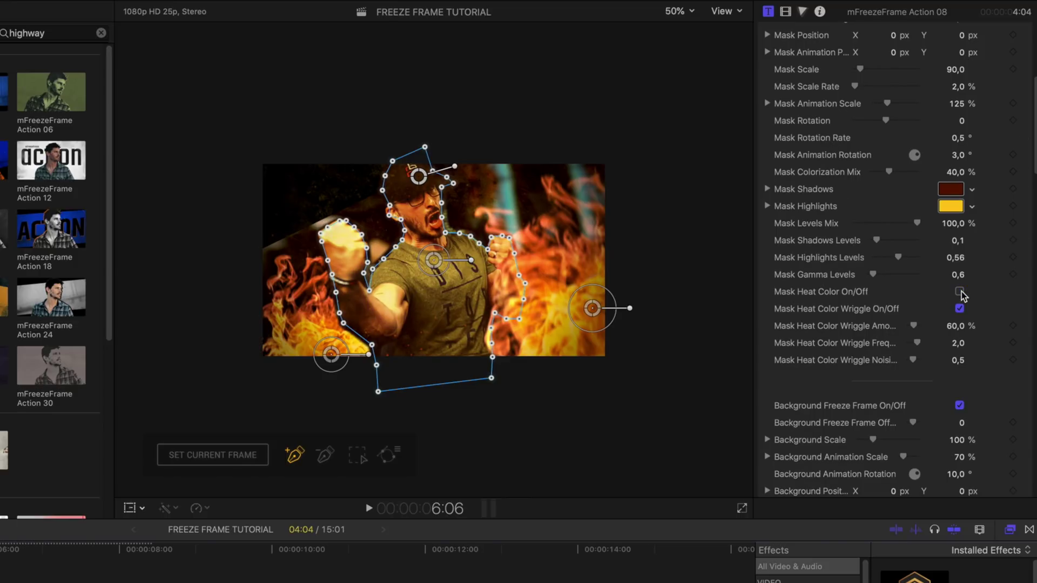
pyautogui.scroll(-1, 951, 303)
pyautogui.moveTo(592, 308)
pyautogui.mouseDown()
pyautogui.moveTo(615, 330)
pyautogui.moveTo(586, 334)
pyautogui.moveTo(586, 301)
pyautogui.mouseUp()
# Move the lower-left flame source down-left and raise the right one so flames rise higher
pyautogui.moveTo(319, 364); pyautogui.dragTo(286, 376)
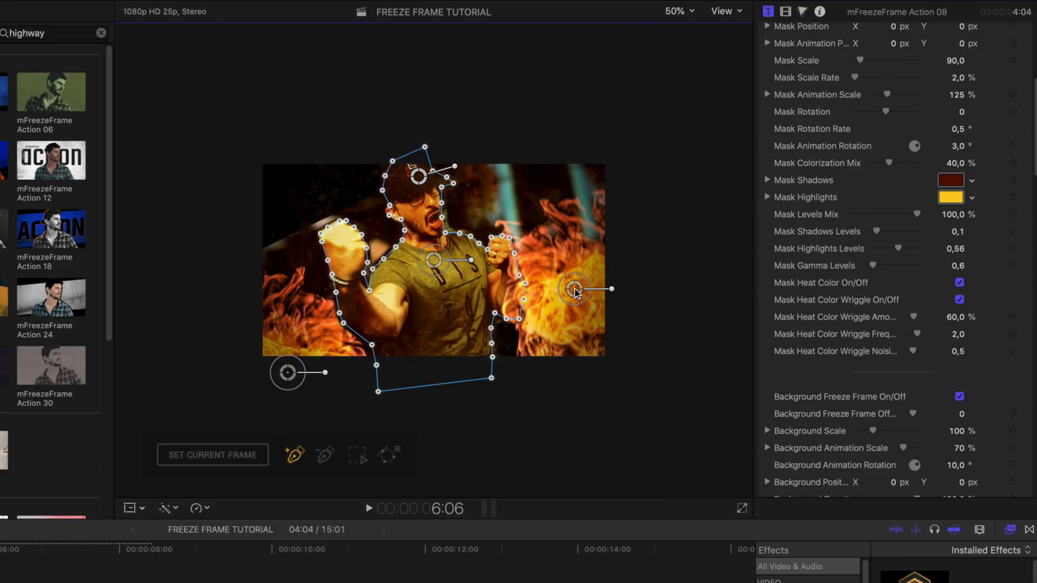
pyautogui.moveTo(575, 293); pyautogui.dragTo(645, 274)
pyautogui.scroll(-4, 872, 321)
pyautogui.moveTo(874, 322); pyautogui.dragTo(876, 323)
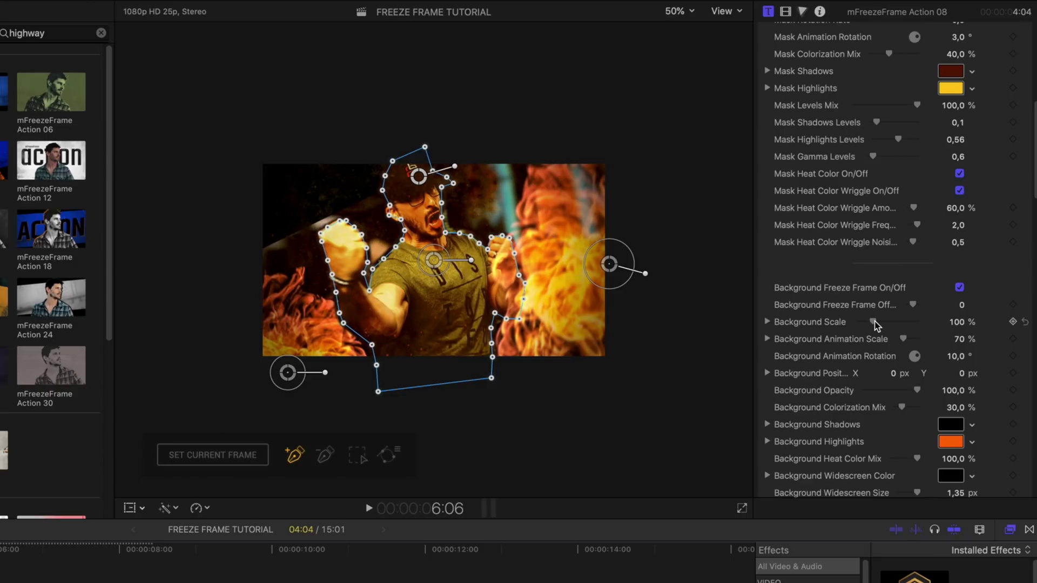
pyautogui.scroll(-2, 940, 335)
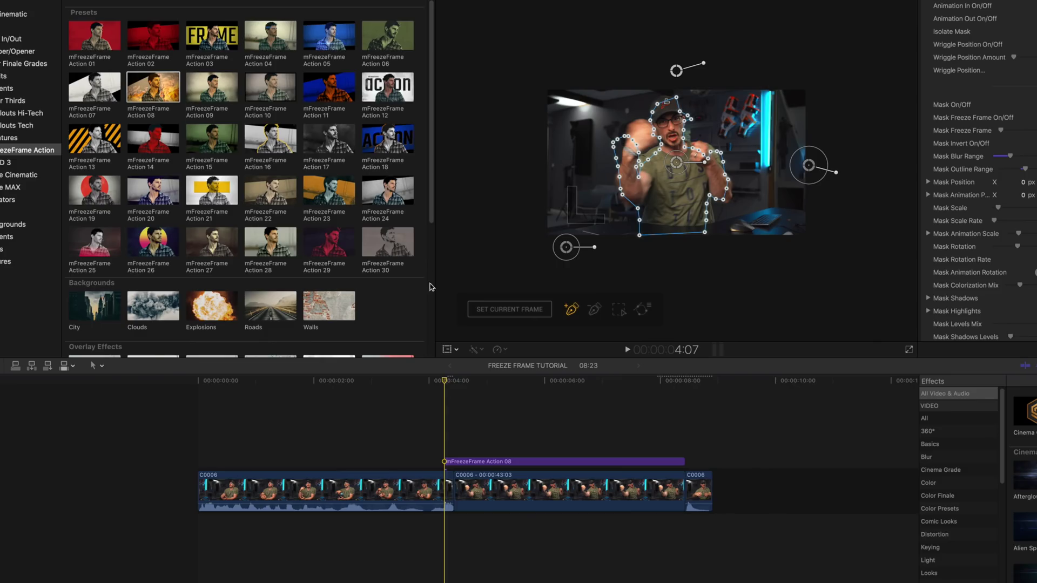
# Place a Typography 03 title on the timeline above mFreezeFrame Action 08
pyautogui.scroll(-3, 430, 286)
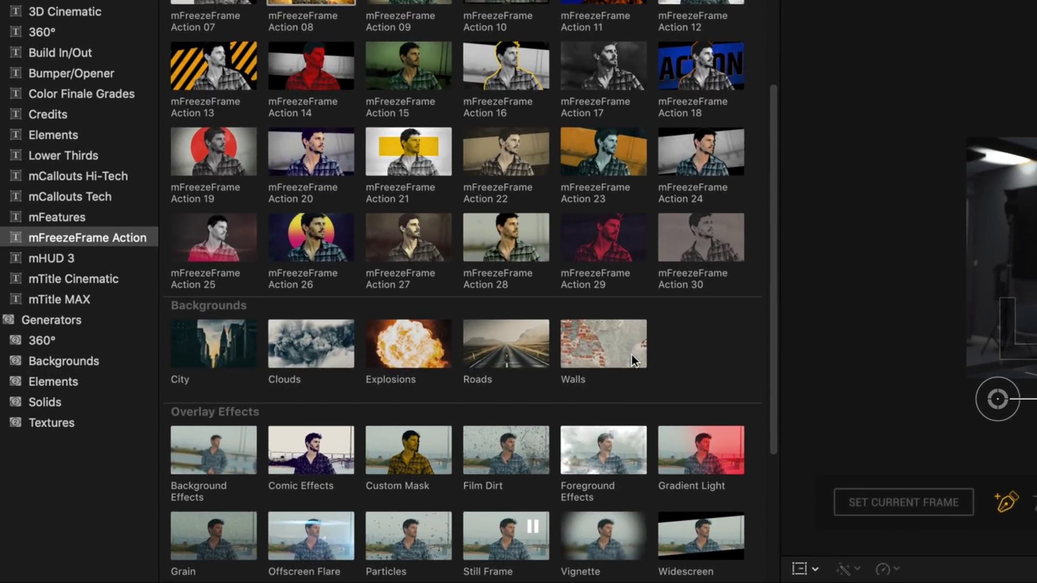
pyautogui.scroll(-5, 631, 355)
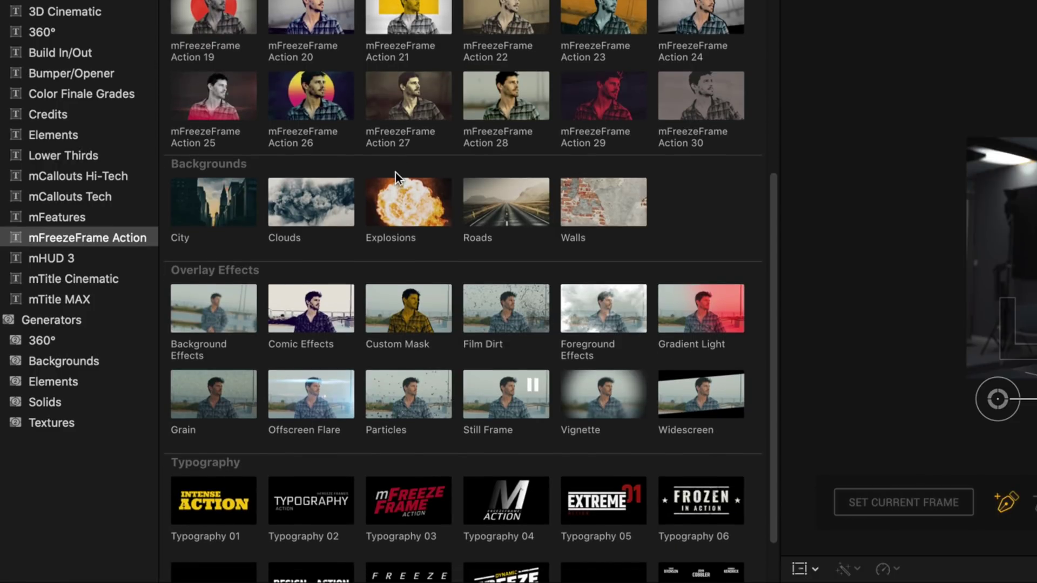
pyautogui.scroll(-2, 419, 433)
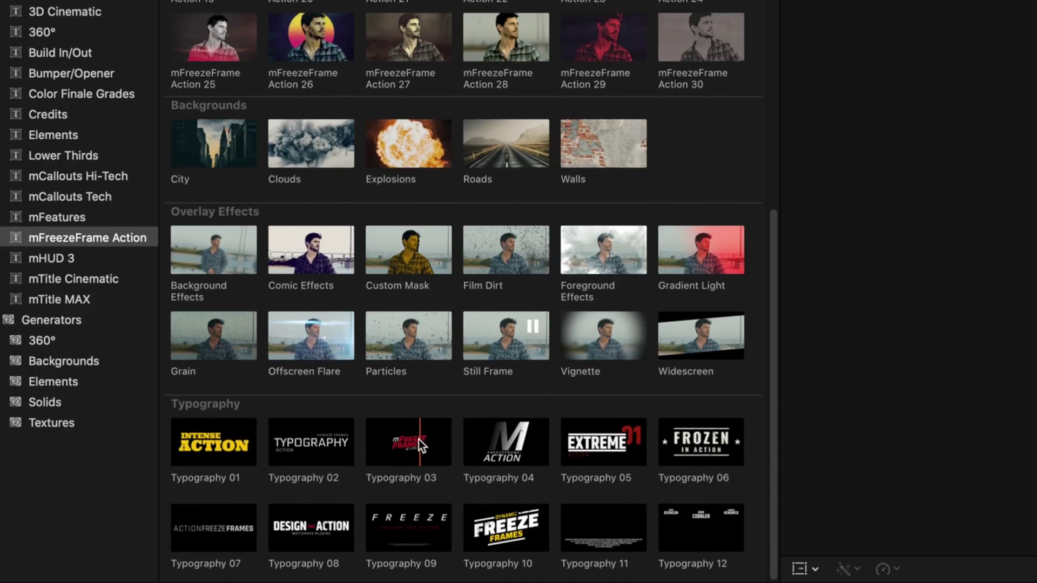
pyautogui.click(417, 440)
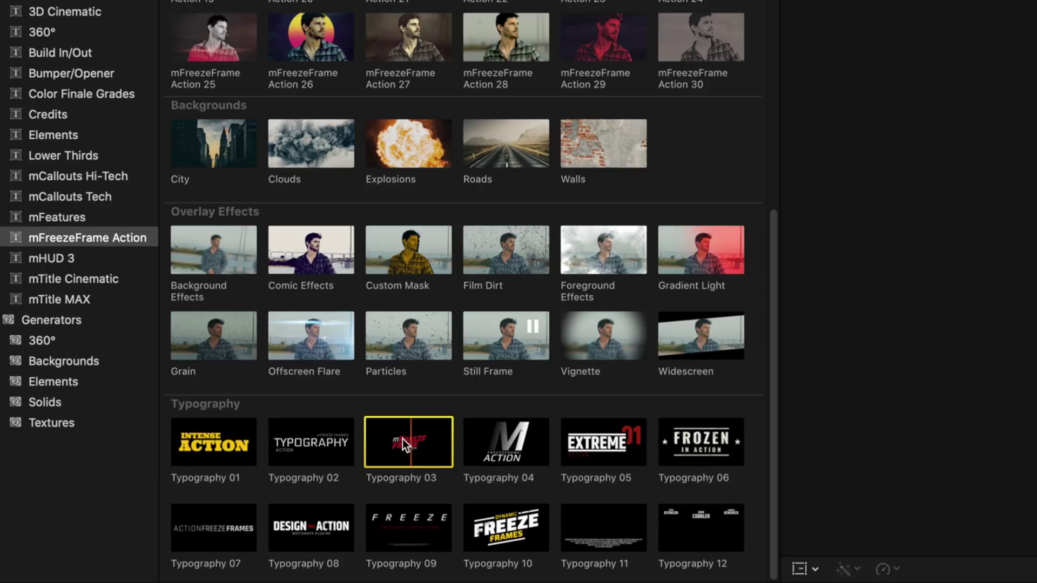
pyautogui.moveTo(403, 439); pyautogui.dragTo(815, 582)
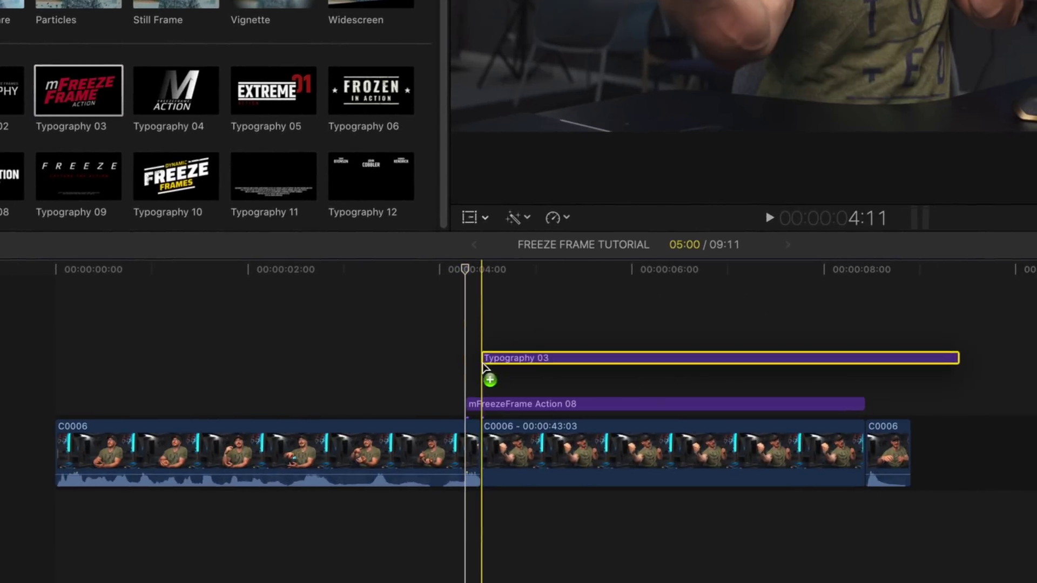
pyautogui.moveTo(483, 367)
pyautogui.mouseDown()
pyautogui.moveTo(469, 378)
pyautogui.moveTo(477, 378)
pyautogui.mouseUp()
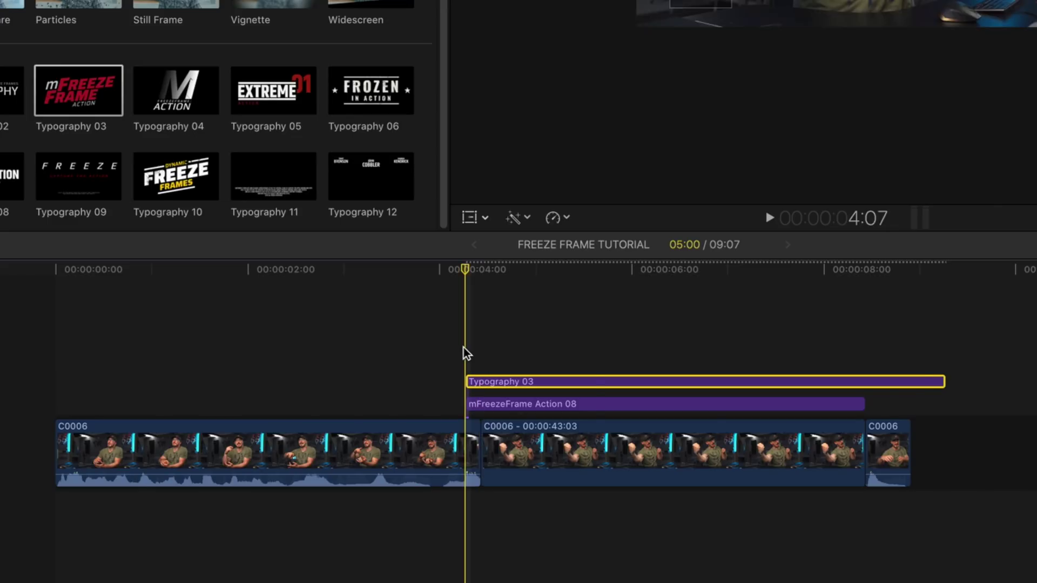
# Trim the Typography 03 clip to end with Action 08 and select it for editing
pyautogui.click(595, 346)
pyautogui.moveTo(943, 381); pyautogui.dragTo(861, 378)
pyautogui.click(620, 419)
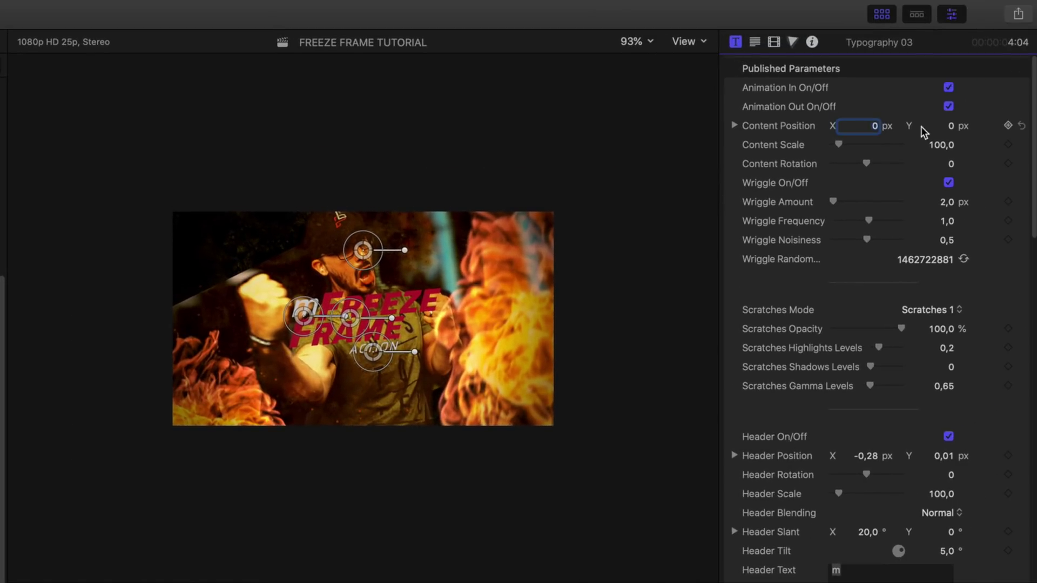
pyautogui.moveTo(1032, 153); pyautogui.dragTo(1033, 259)
# Change the title's Header Text to 'THE EPIC FIST'
pyautogui.scroll(5, 873, 378)
pyautogui.click(873, 454)
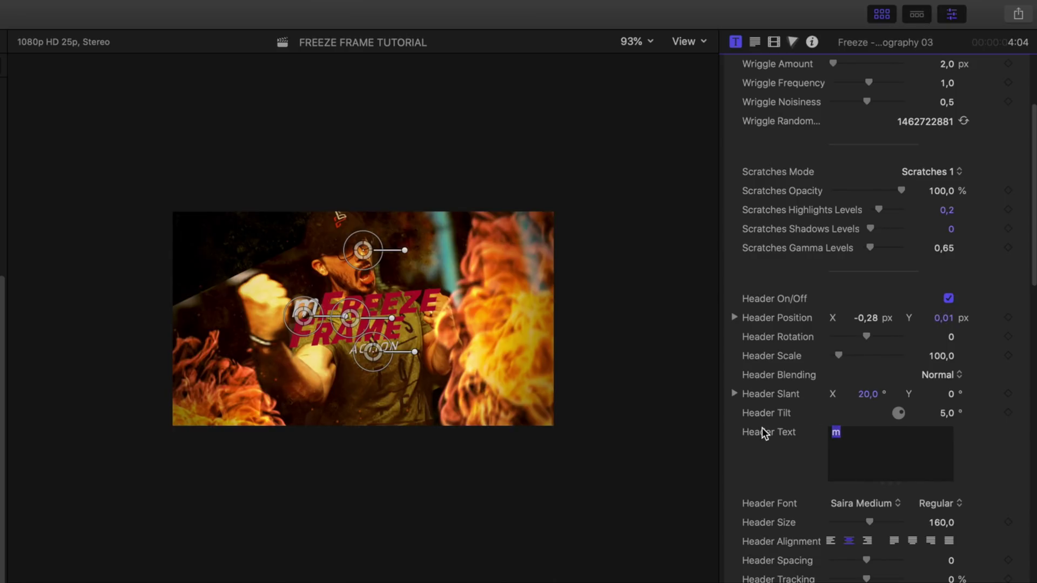
pyautogui.press('BackSpace')
pyautogui.write('THE EP')
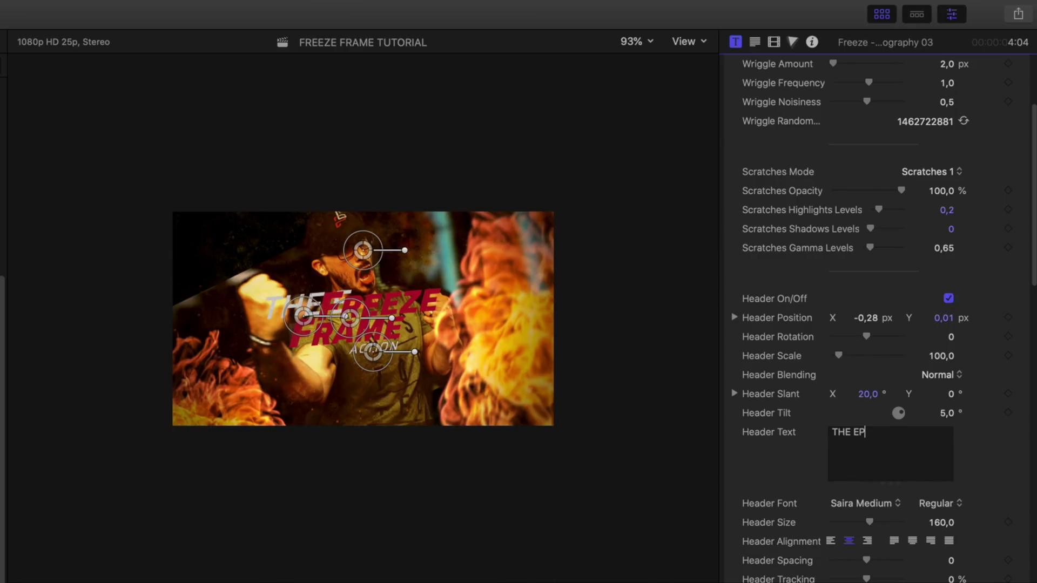
pyautogui.write('IC FIST')
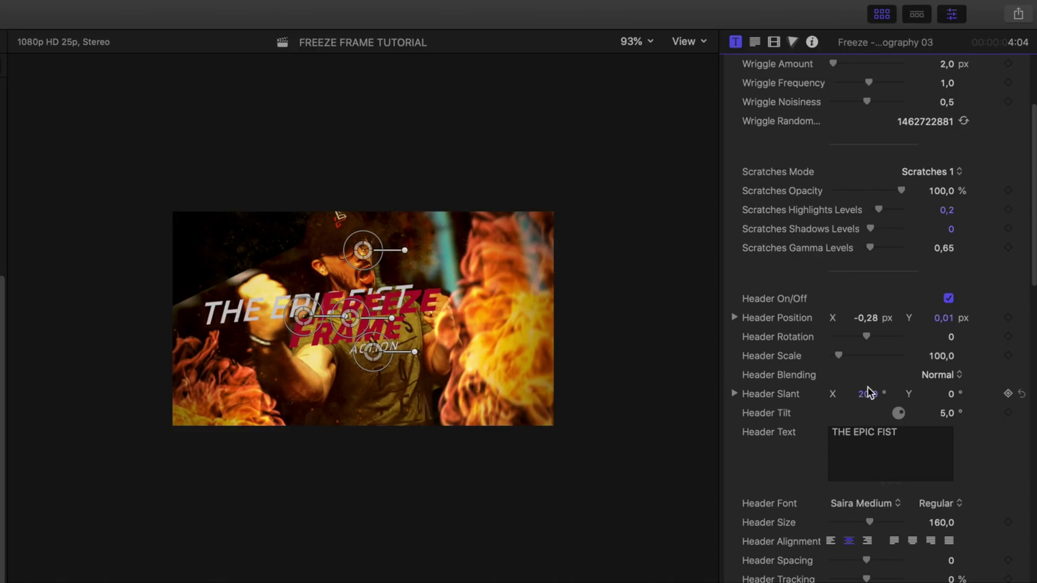
# Replace the Freeze Frame Title Text with 'OF FURY'
pyautogui.scroll(-8, 869, 392)
pyautogui.scroll(-1, 912, 504)
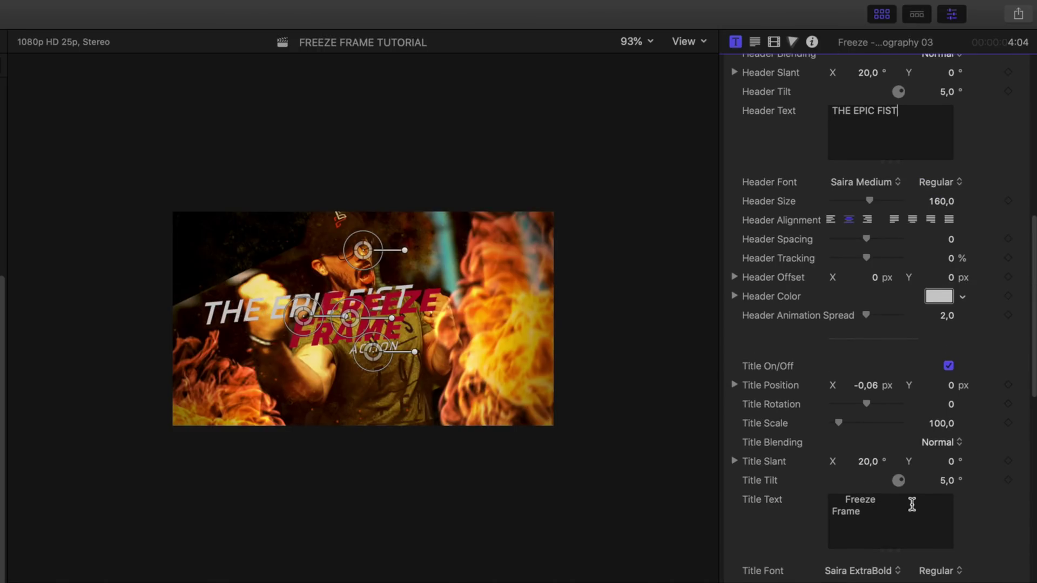
pyautogui.moveTo(925, 516); pyautogui.dragTo(769, 467)
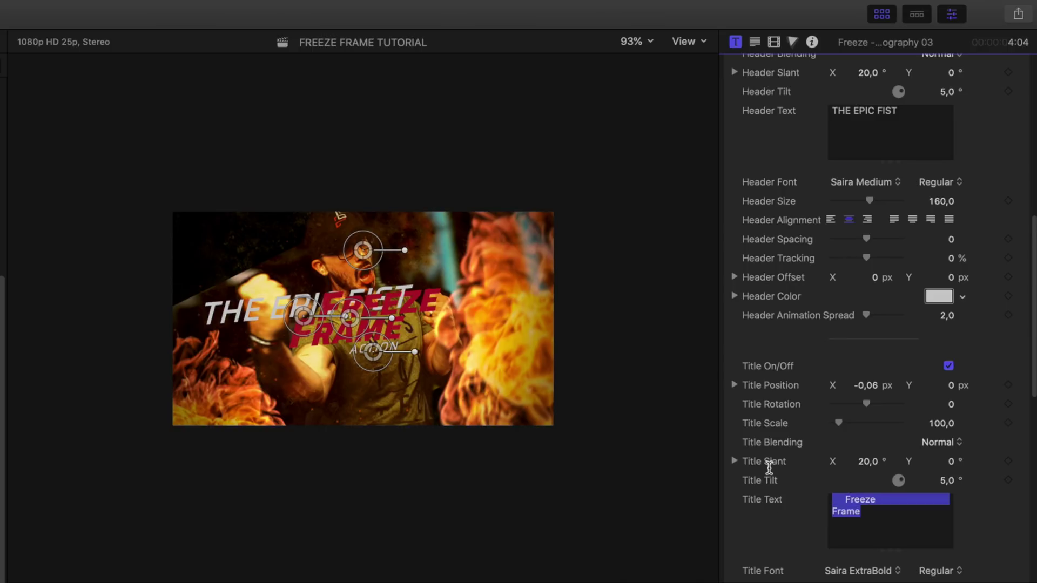
pyautogui.write('OF FURY')
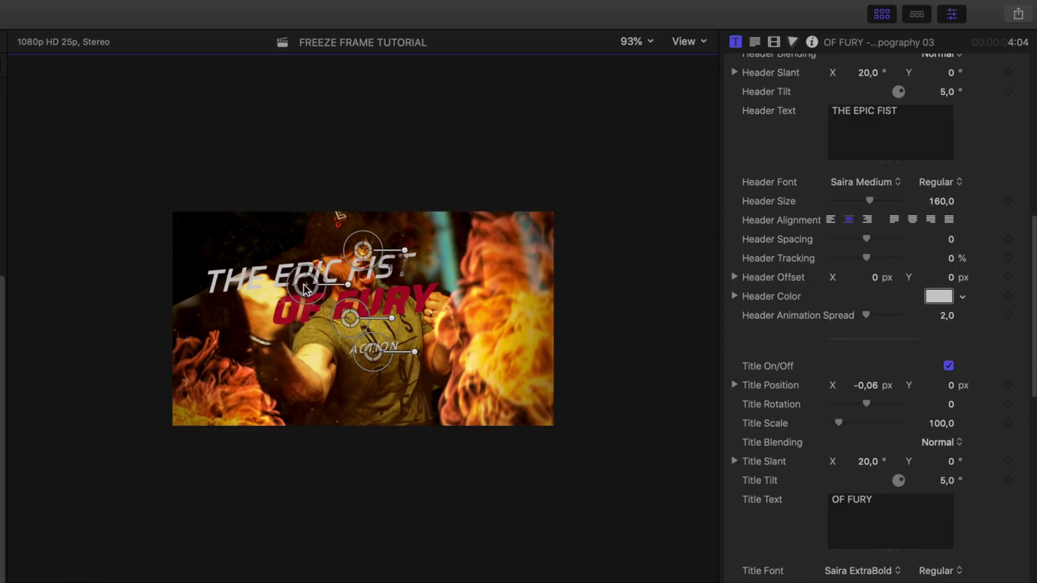
# Enlarge OF FURY, hide the ACTION subtitle, and shift both title lines lower right
pyautogui.moveTo(370, 328); pyautogui.dragTo(381, 402)
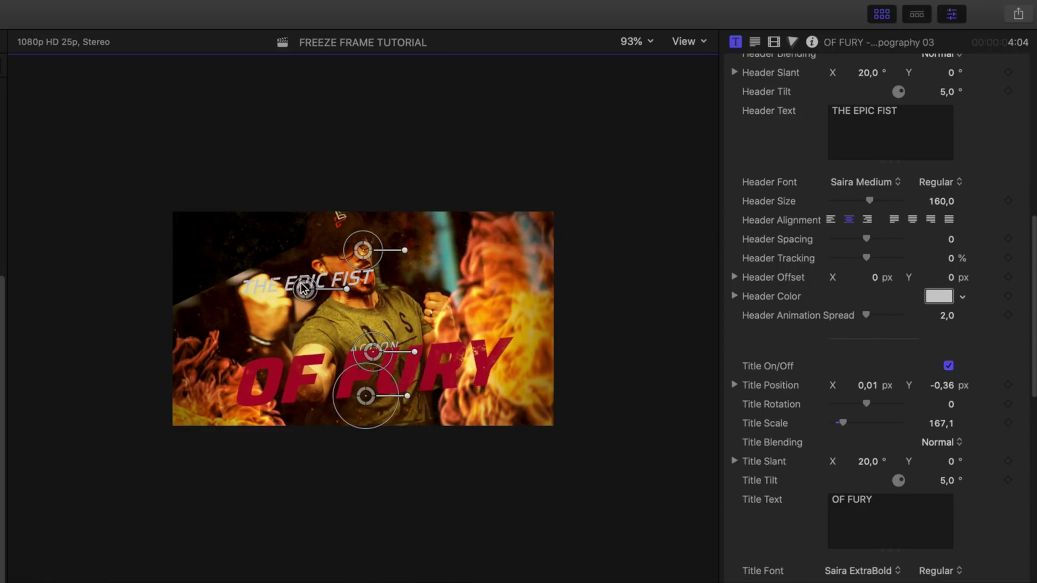
pyautogui.scroll(-10, 848, 386)
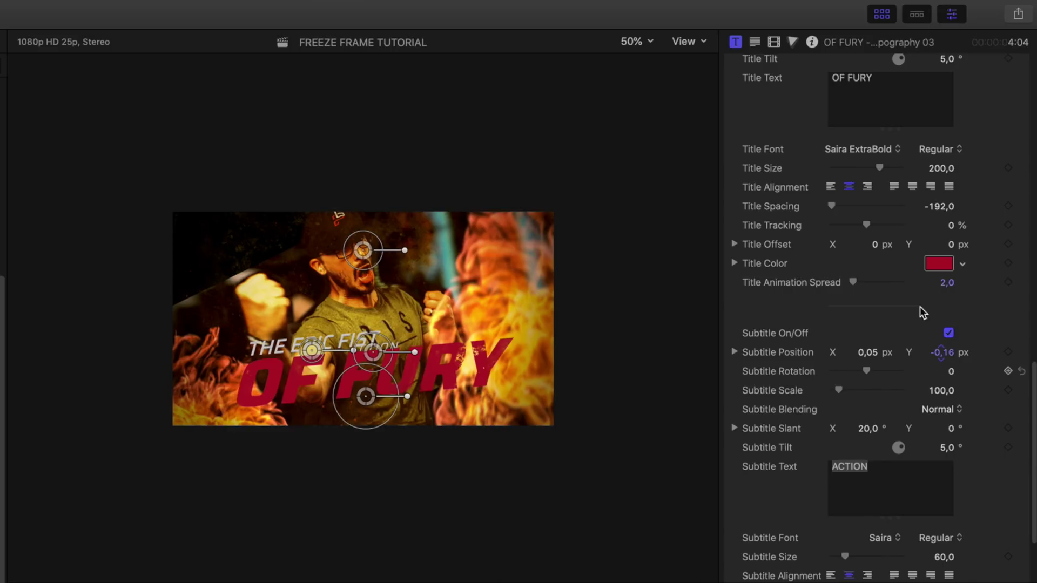
pyautogui.click(949, 333)
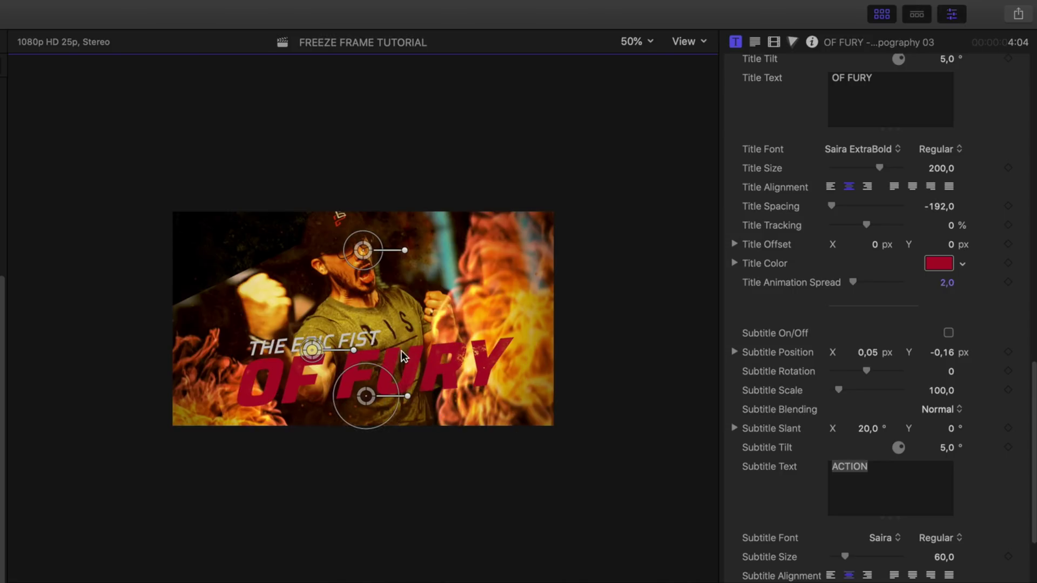
pyautogui.moveTo(380, 375); pyautogui.dragTo(428, 371)
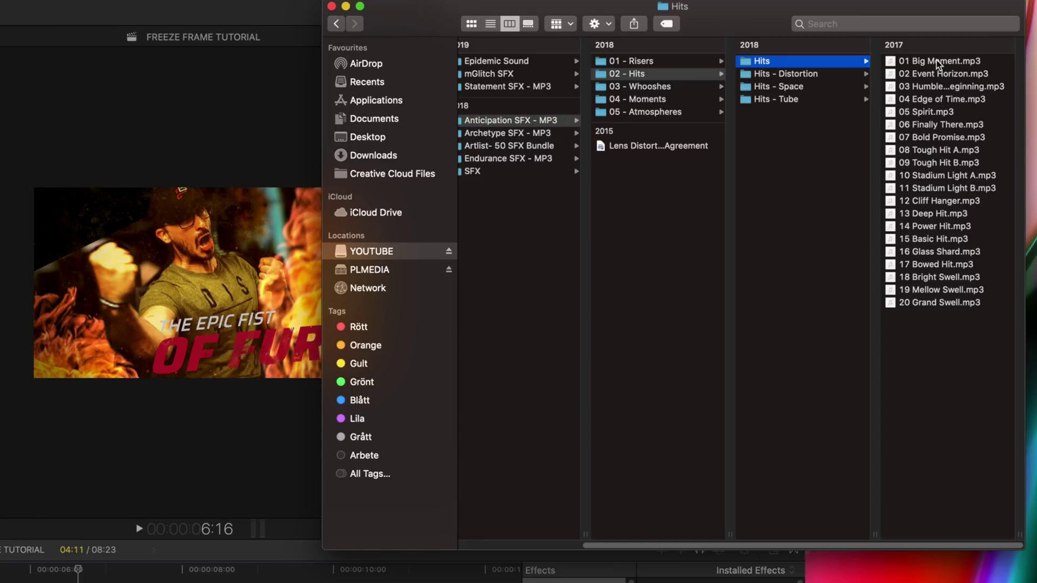
# Add 11 Stadium Light B and 09 Tough Hit B under the freeze frame, duplicating Stadium Light B
pyautogui.click(956, 187)
pyautogui.moveTo(813, 194); pyautogui.dragTo(157, 528)
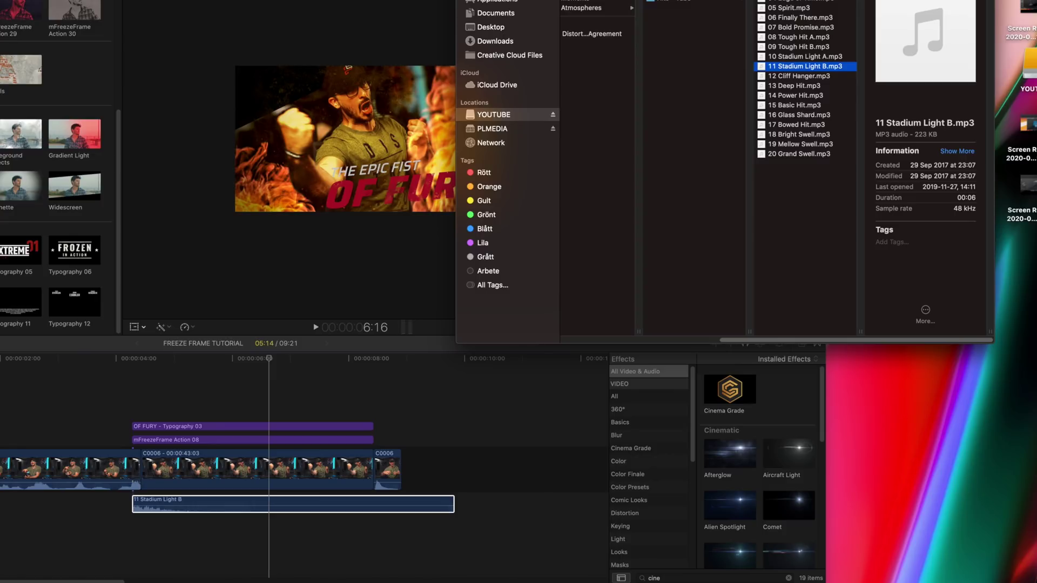
pyautogui.click(800, 46)
pyautogui.moveTo(817, 48); pyautogui.dragTo(132, 547)
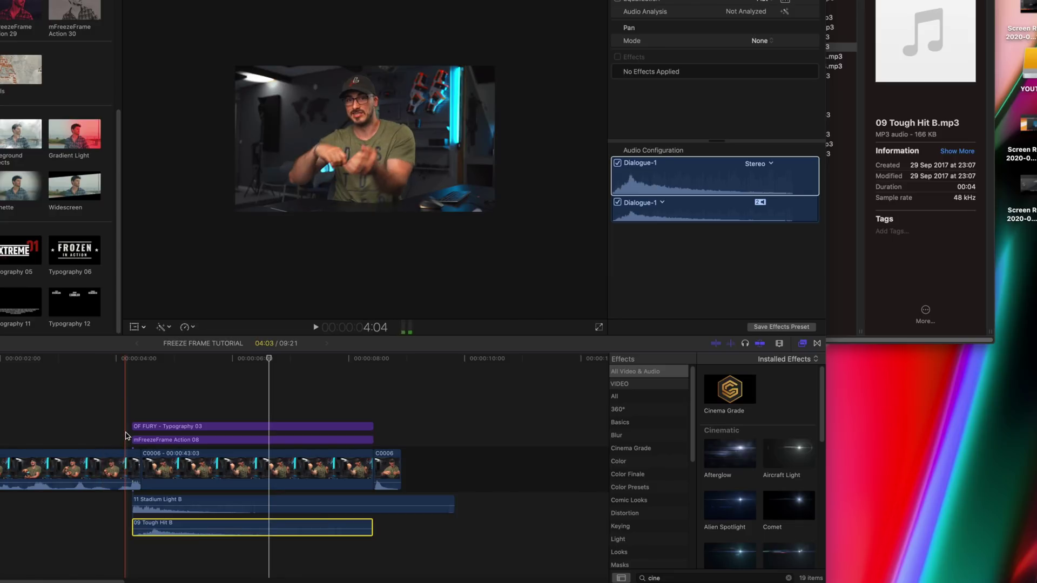
pyautogui.click(180, 505)
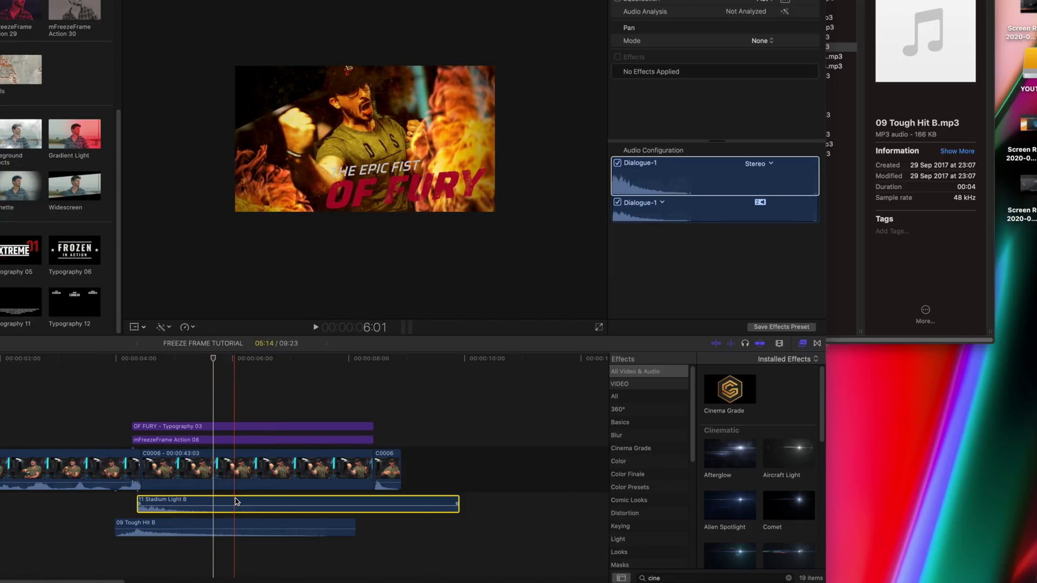
pyautogui.moveTo(236, 502); pyautogui.dragTo(238, 523)
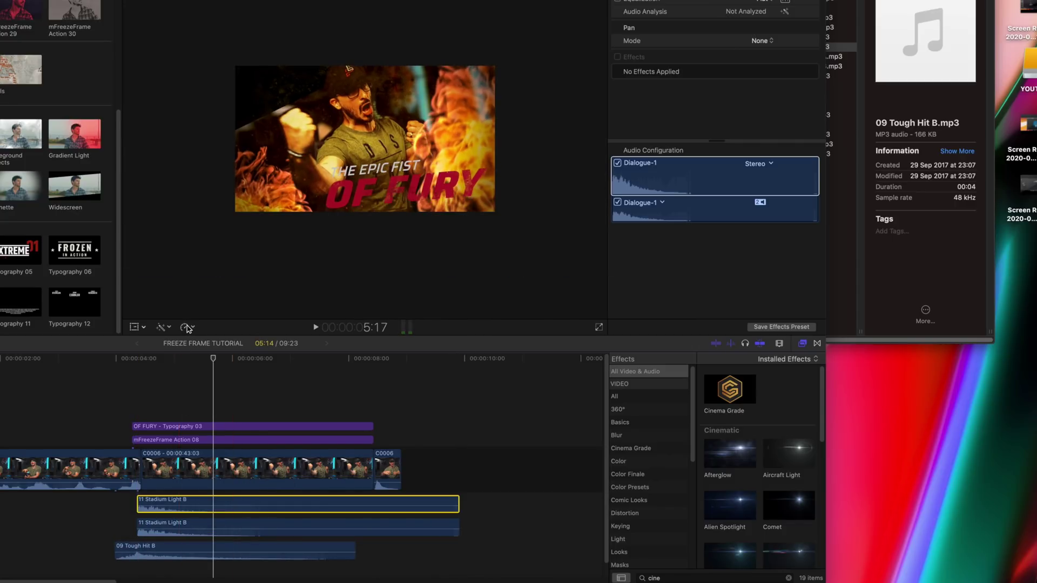
# Reverse the Stadium Light B clip, trim its start, and play back to check the title hit
pyautogui.click(191, 332)
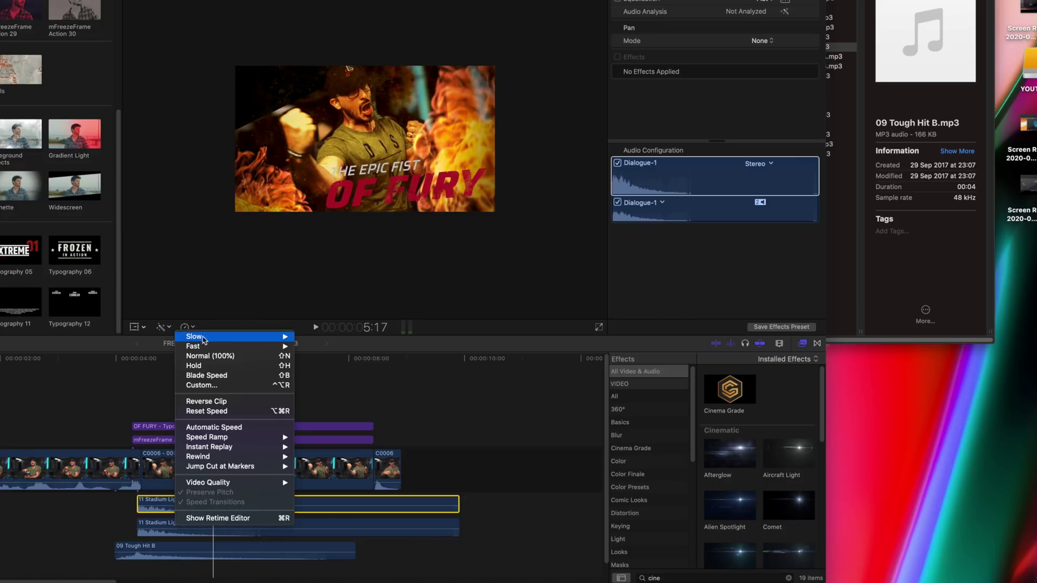
pyautogui.click(249, 401)
pyautogui.moveTo(139, 508); pyautogui.dragTo(90, 510)
pyautogui.press('space')
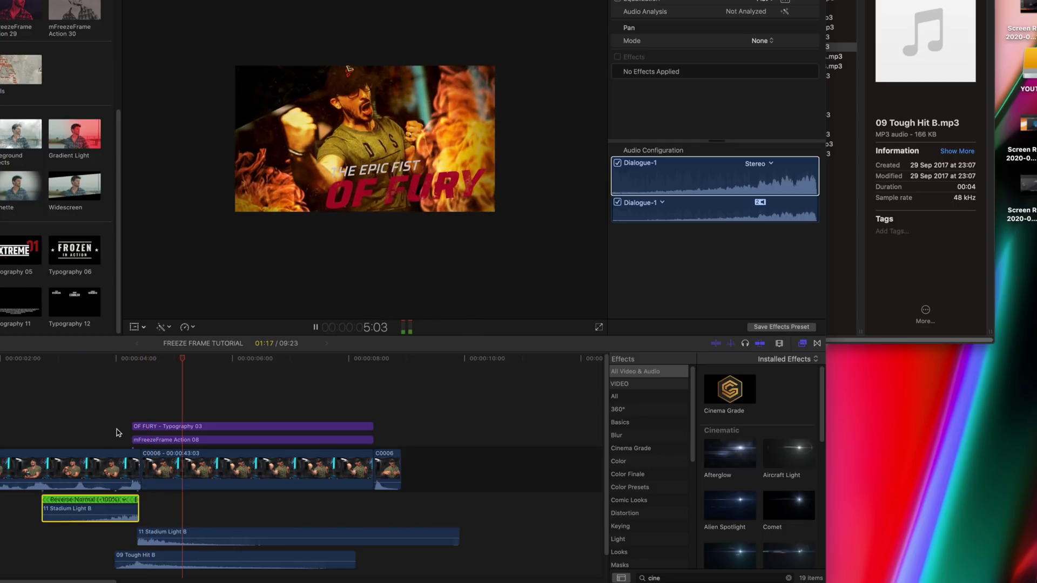
pyautogui.press('space')
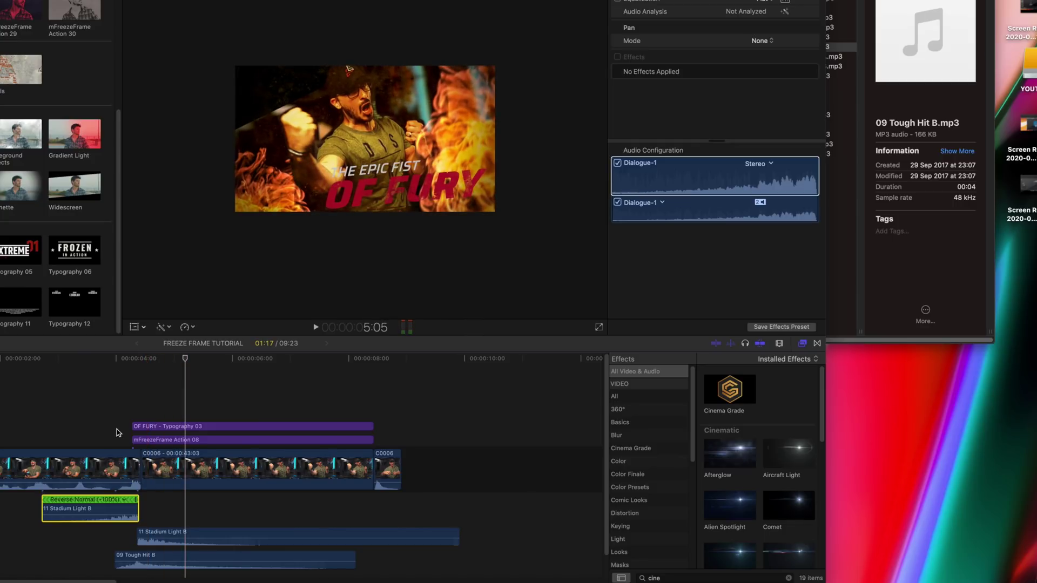
# Extend the end of the bottom audio clip and play back to check the sound timing
pyautogui.rightClick(125, 468)
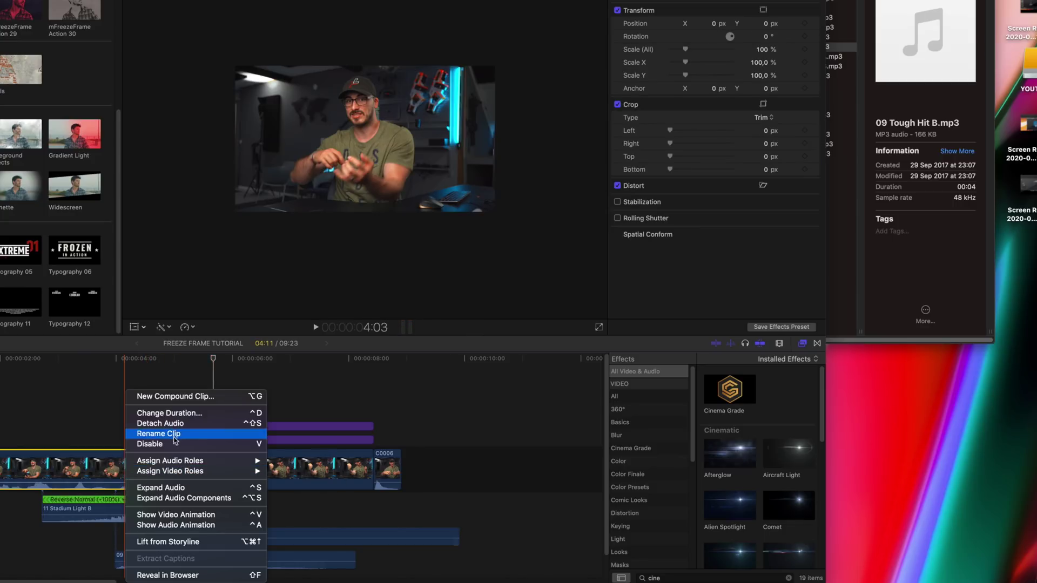
pyautogui.click(176, 425)
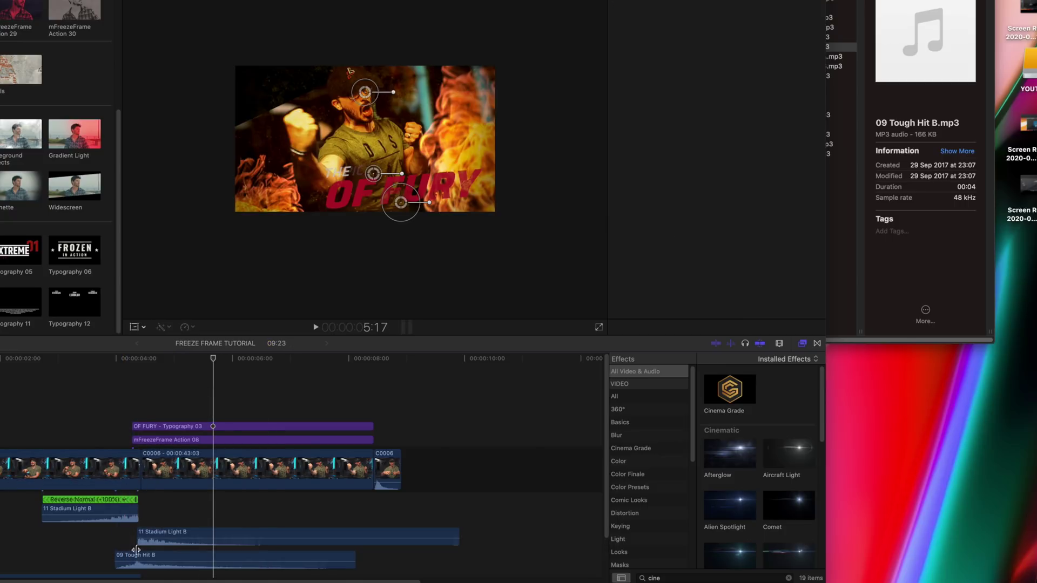
pyautogui.scroll(-2, 136, 550)
pyautogui.moveTo(138, 535); pyautogui.dragTo(162, 536)
pyautogui.press('space')
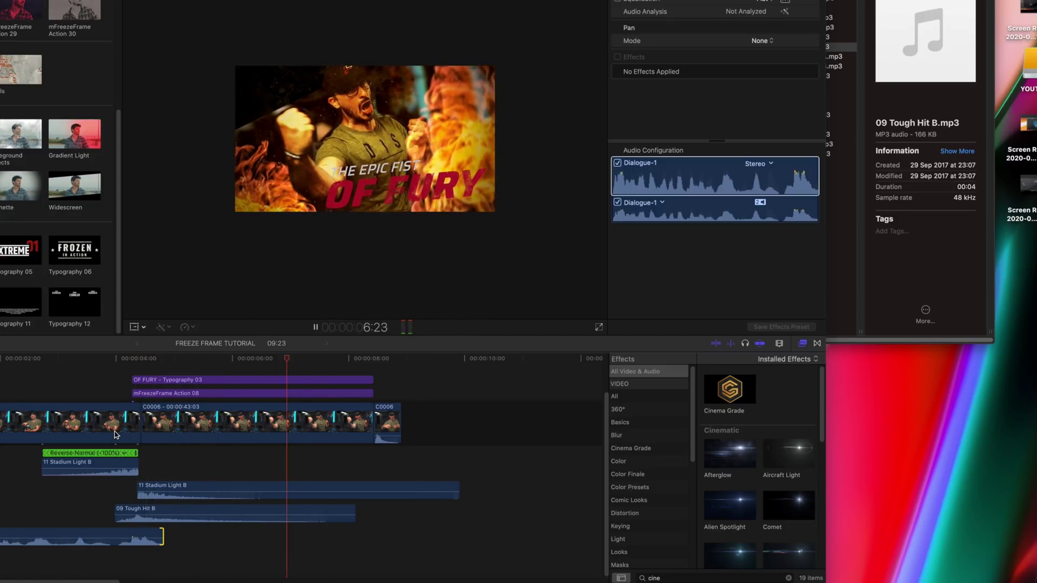
pyautogui.press('space')
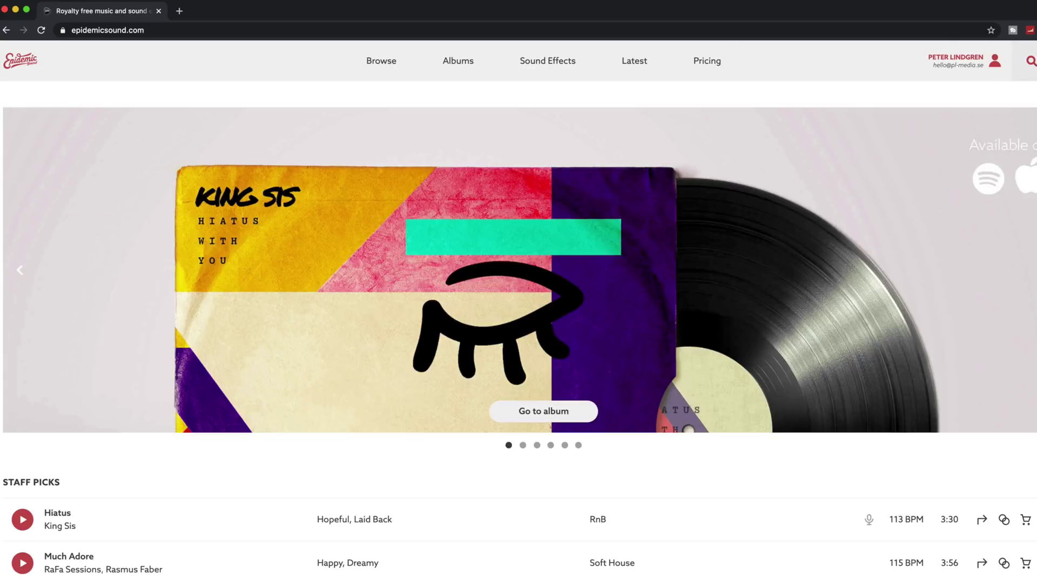
# Search sound effects for 'fire' and download full mixes of Fire Fireplace 1 and Fire Burst
pyautogui.click(1031, 60)
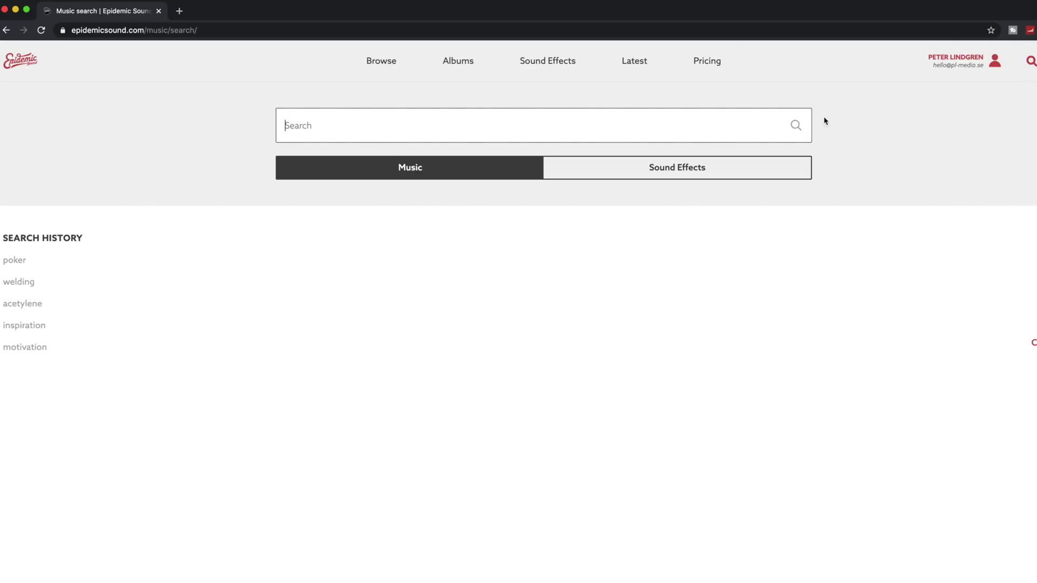
pyautogui.write('fire')
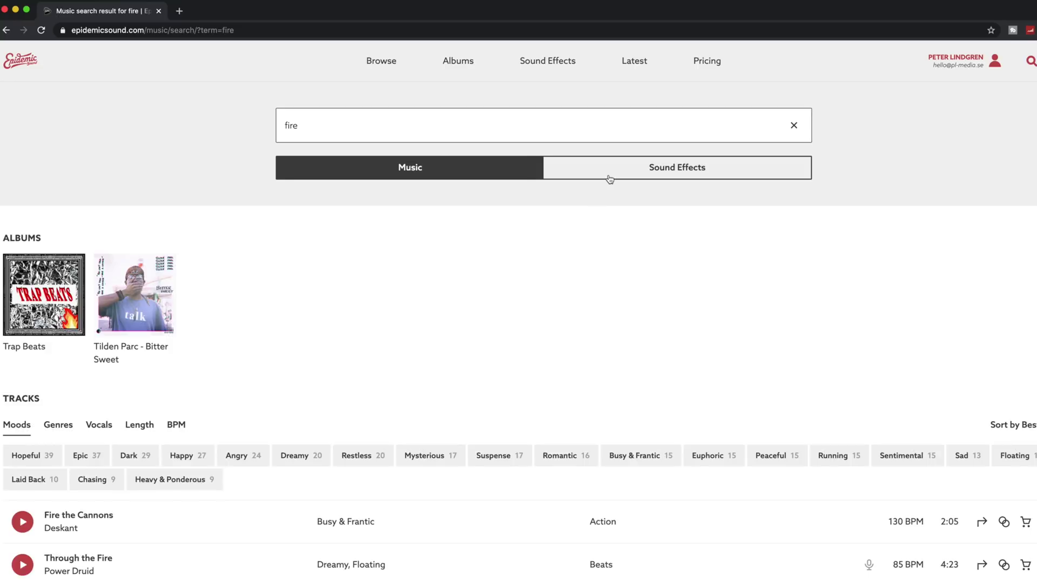
pyautogui.click(580, 165)
pyautogui.click(22, 424)
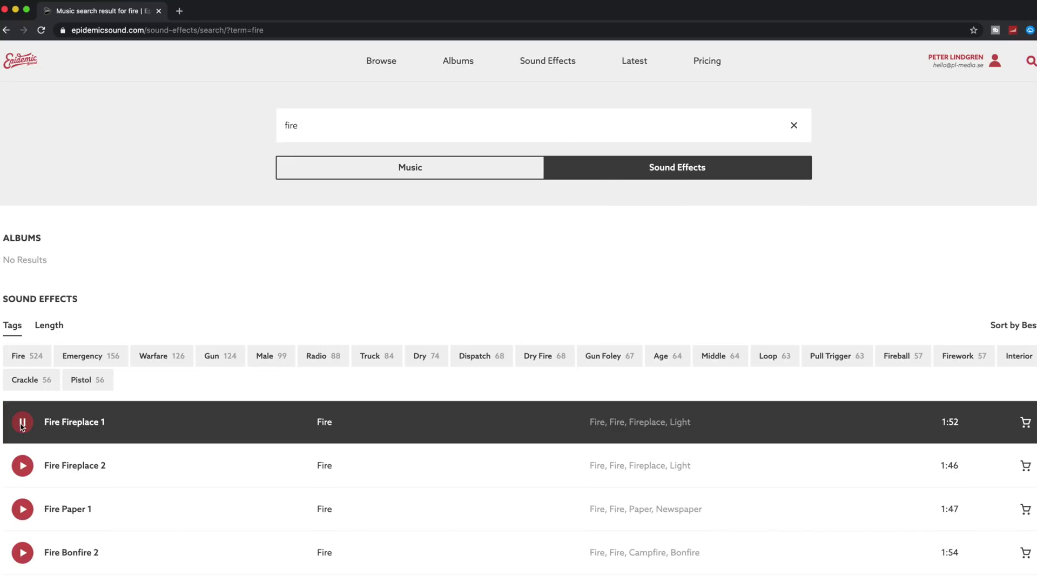
pyautogui.click(21, 424)
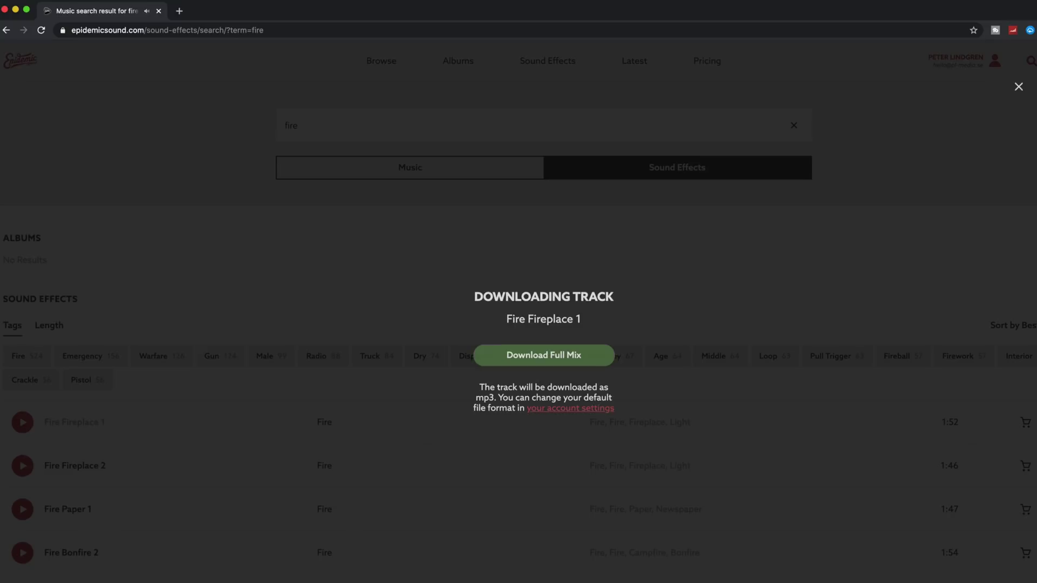
pyautogui.click(587, 364)
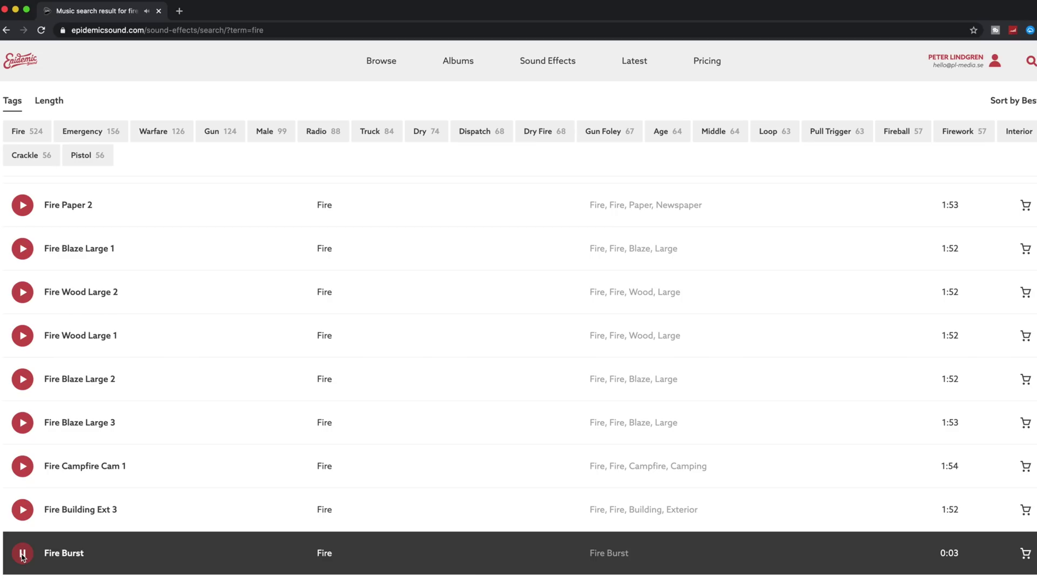
pyautogui.scroll(-4, 22, 556)
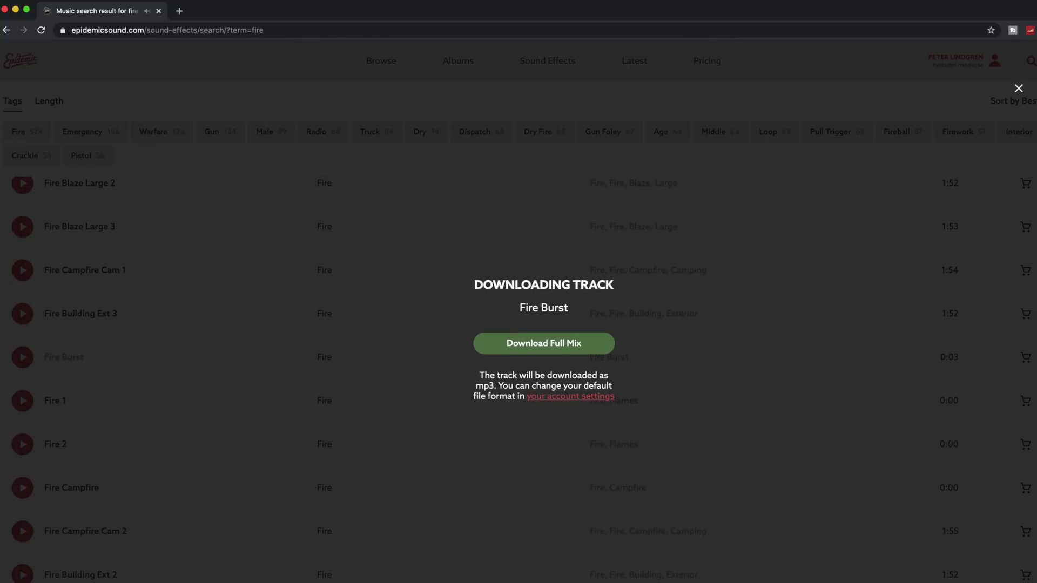
pyautogui.click(548, 344)
# Search for 'fireball', preview, and download full mixes of Fireball Burst 1 and Fireball Burst 2
pyautogui.scroll(5, 389, 138)
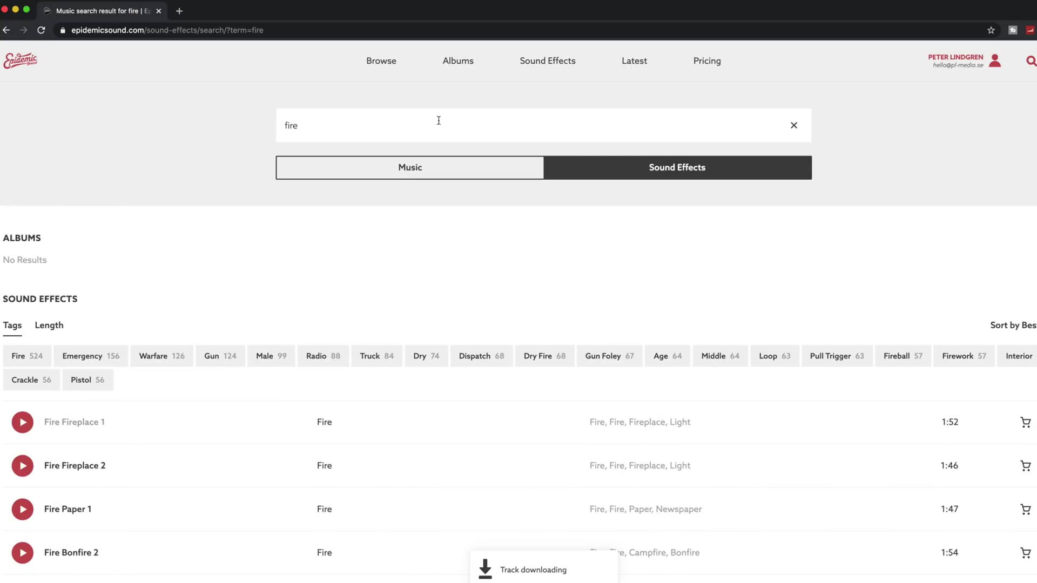
pyautogui.click(438, 121)
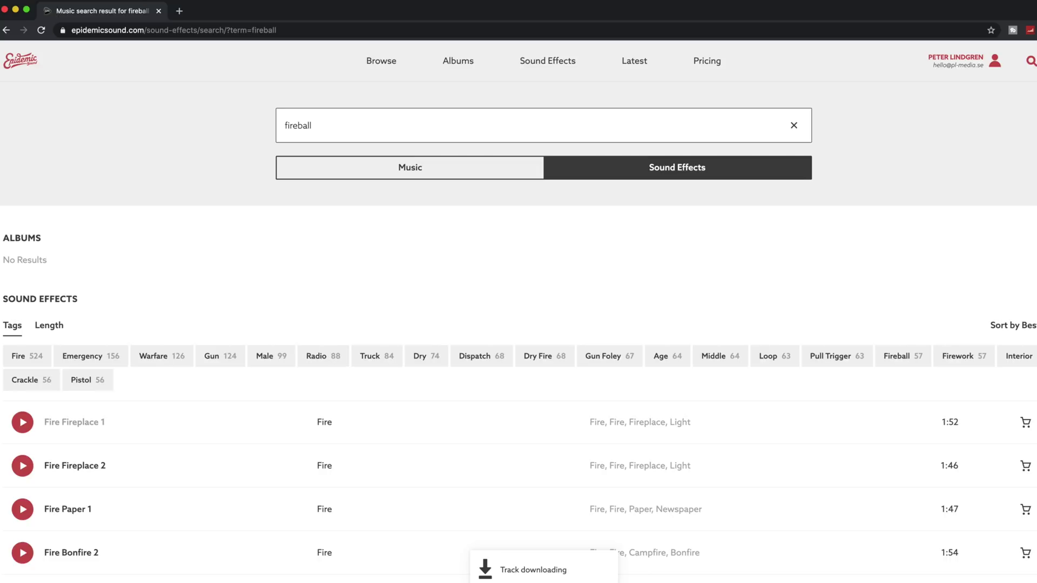
pyautogui.click(23, 423)
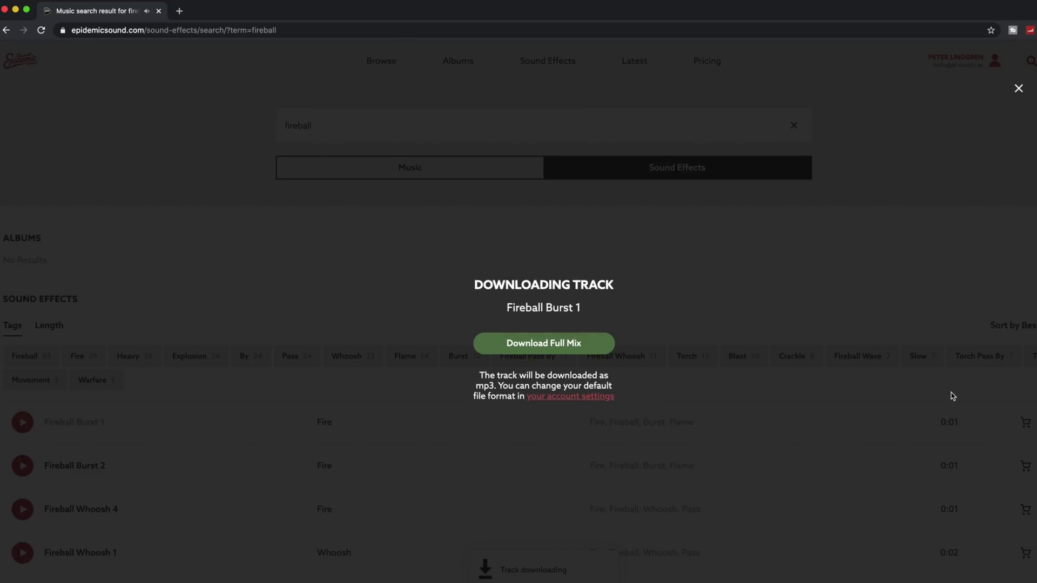
pyautogui.click(529, 346)
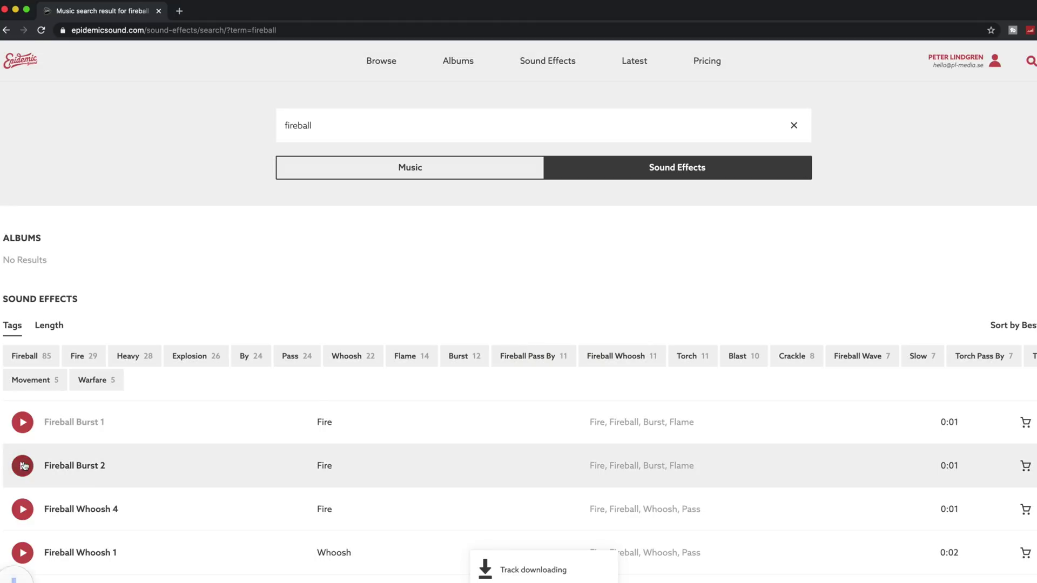
pyautogui.click(23, 466)
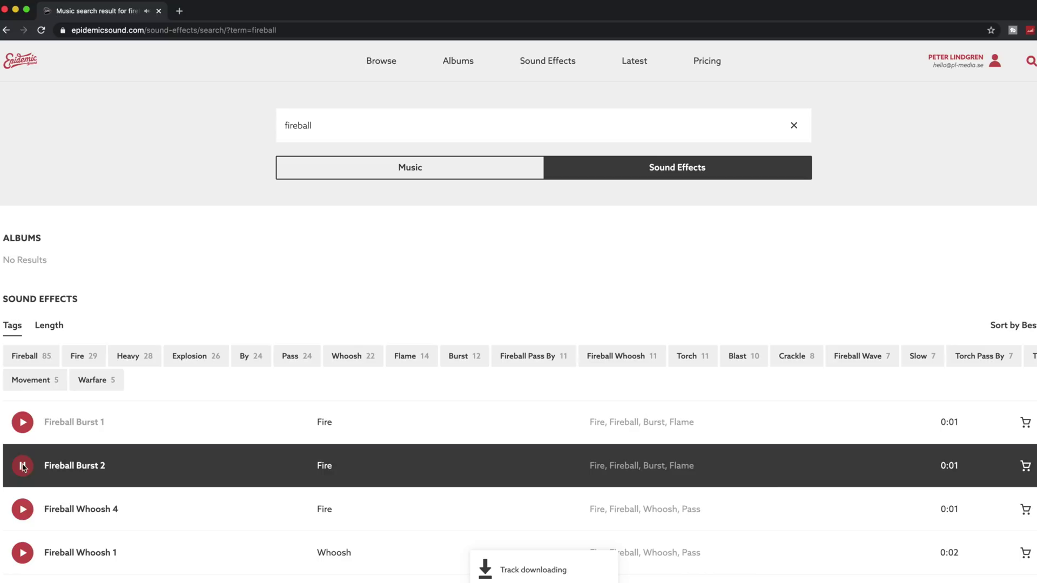
pyautogui.click(940, 450)
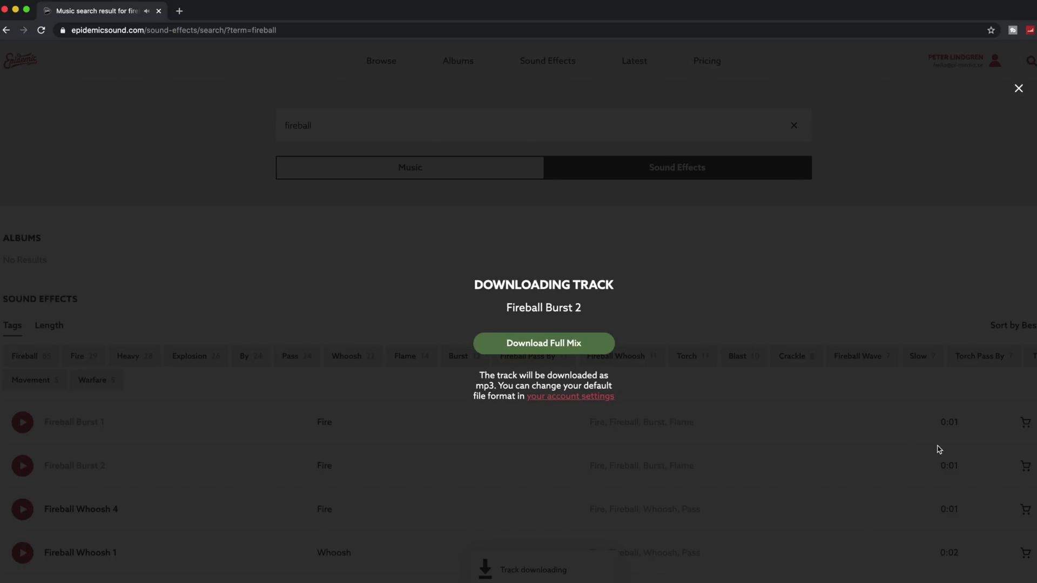
pyautogui.click(592, 354)
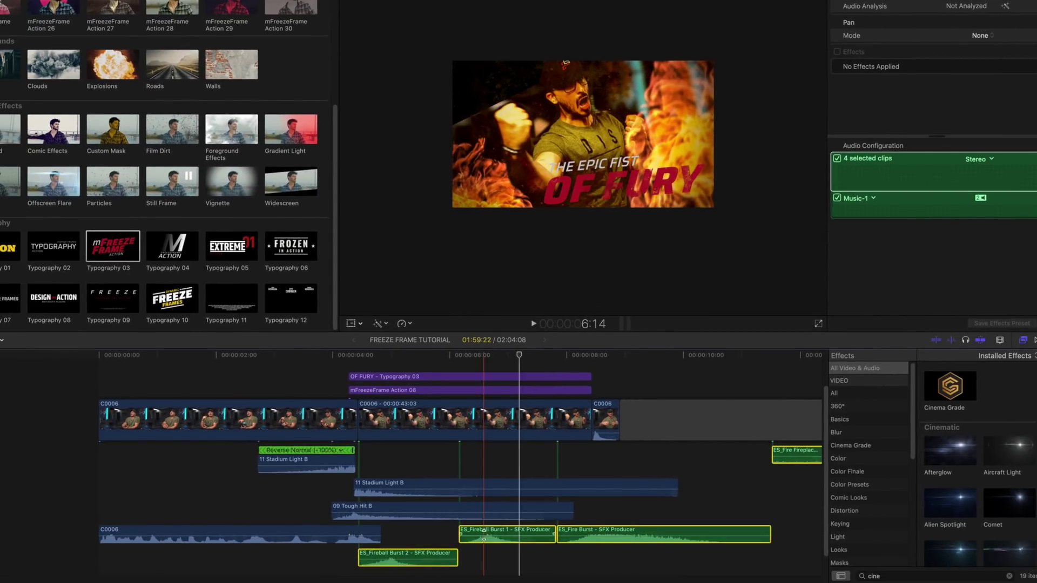
# Stagger Fireball Burst 2, Fire Fireplace 1, Fire Burst and Fireball Burst 1 on lanes; reverse the second Stadium Light B
pyautogui.moveTo(373, 581); pyautogui.dragTo(346, 581)
pyautogui.moveTo(794, 425); pyautogui.dragTo(371, 562)
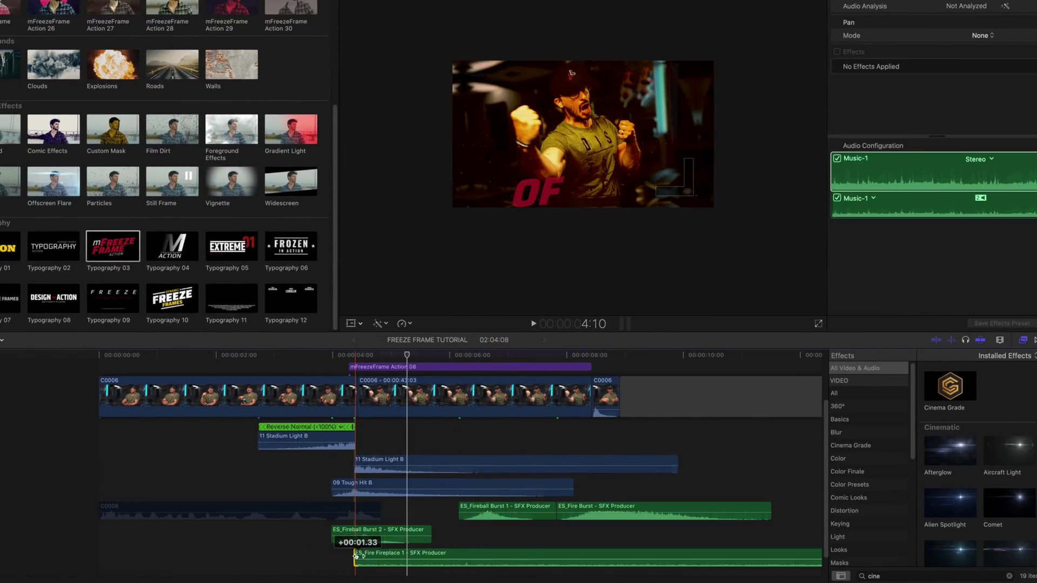
pyautogui.moveTo(616, 513); pyautogui.dragTo(374, 558)
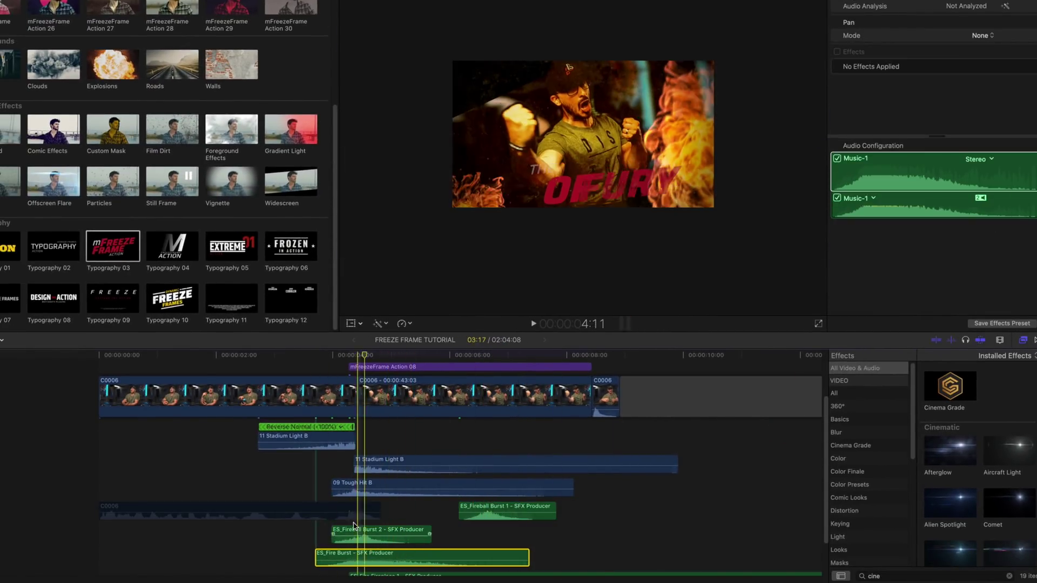
pyautogui.moveTo(486, 512); pyautogui.dragTo(583, 512)
pyautogui.click(404, 324)
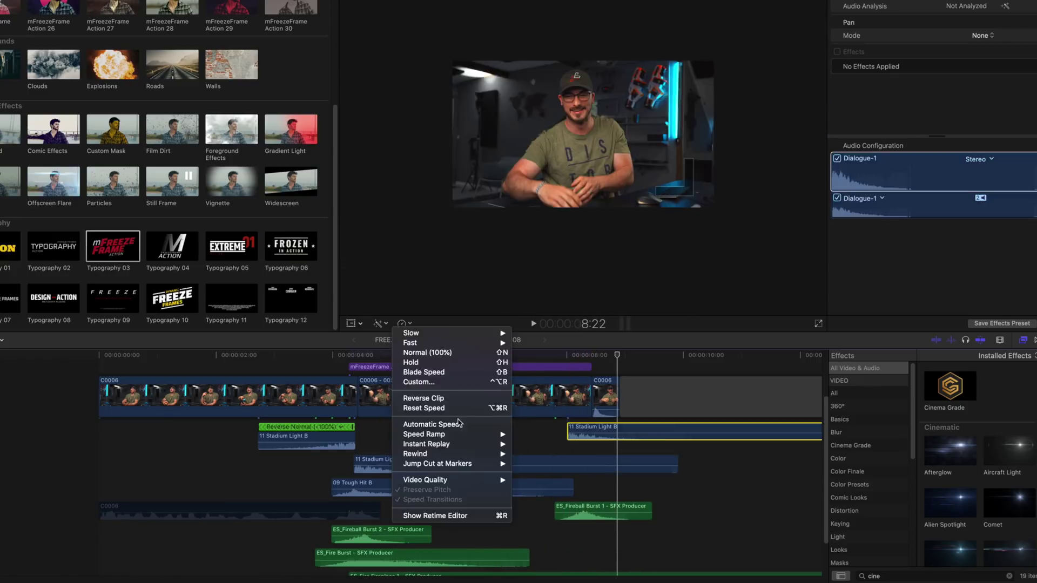
pyautogui.click(427, 391)
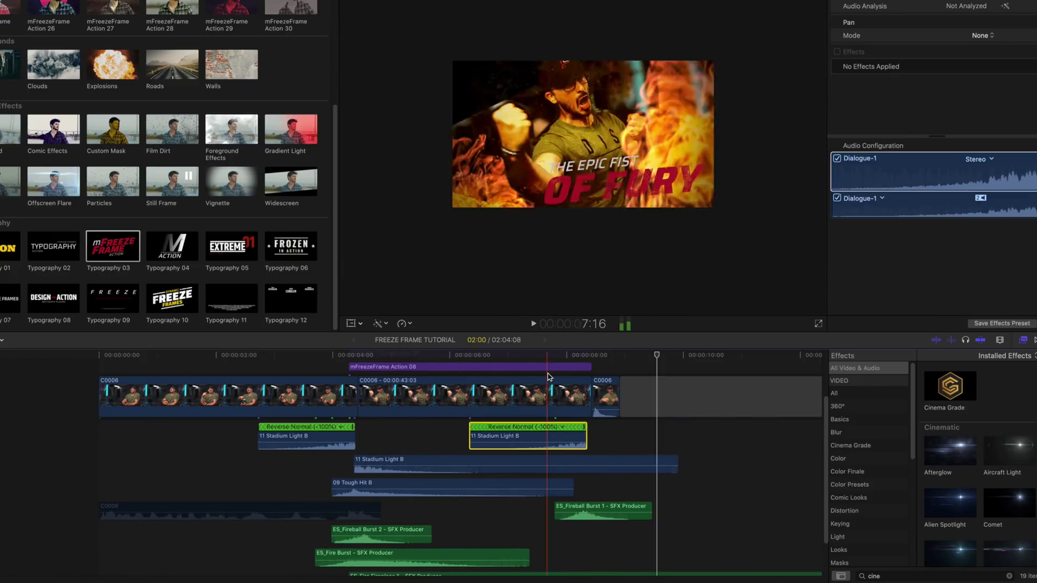